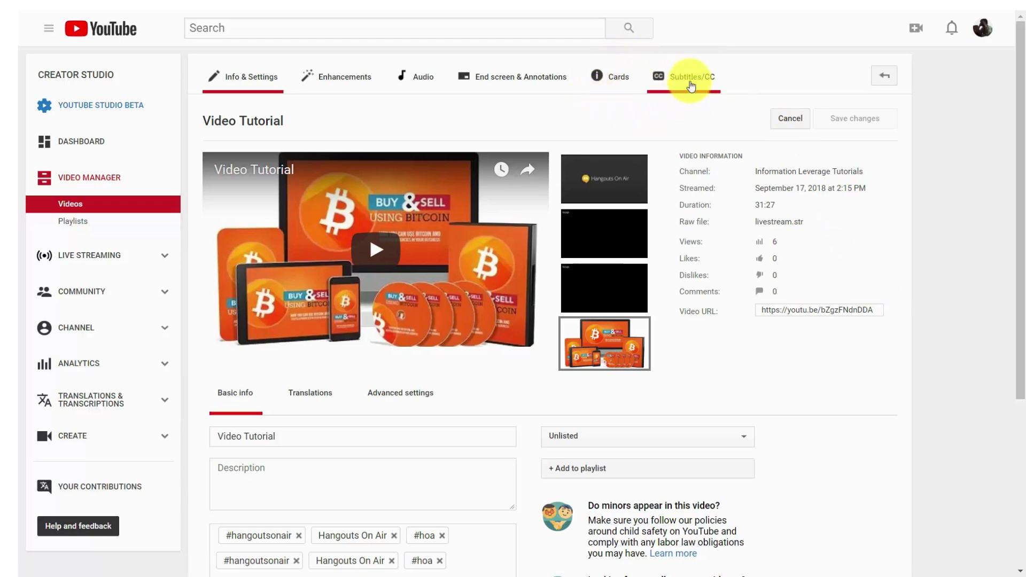
Start adding English subtitles to the Video Tutorial video with the Transcribe and auto-sync method.
left_click(690, 79)
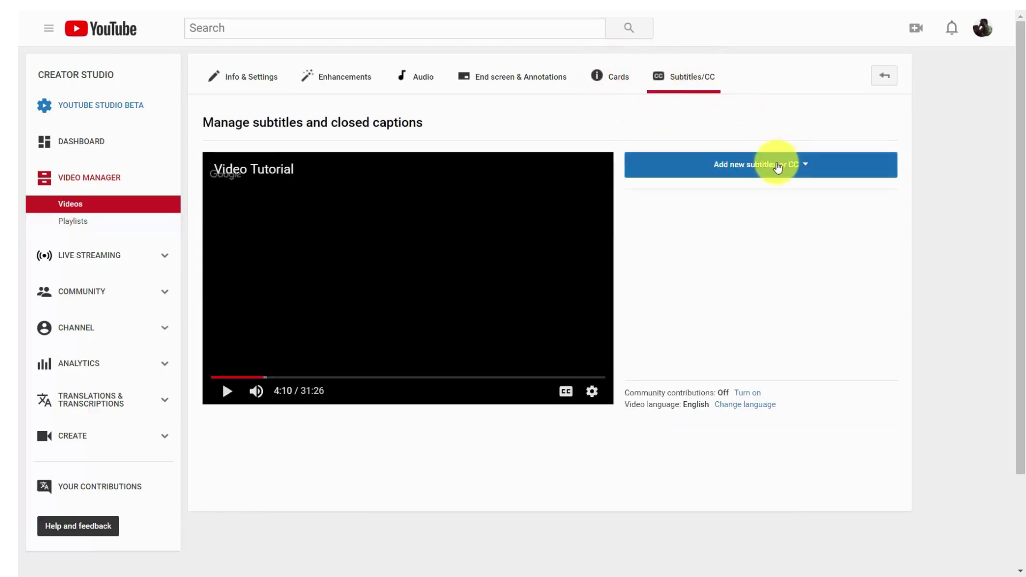
left_click(778, 166)
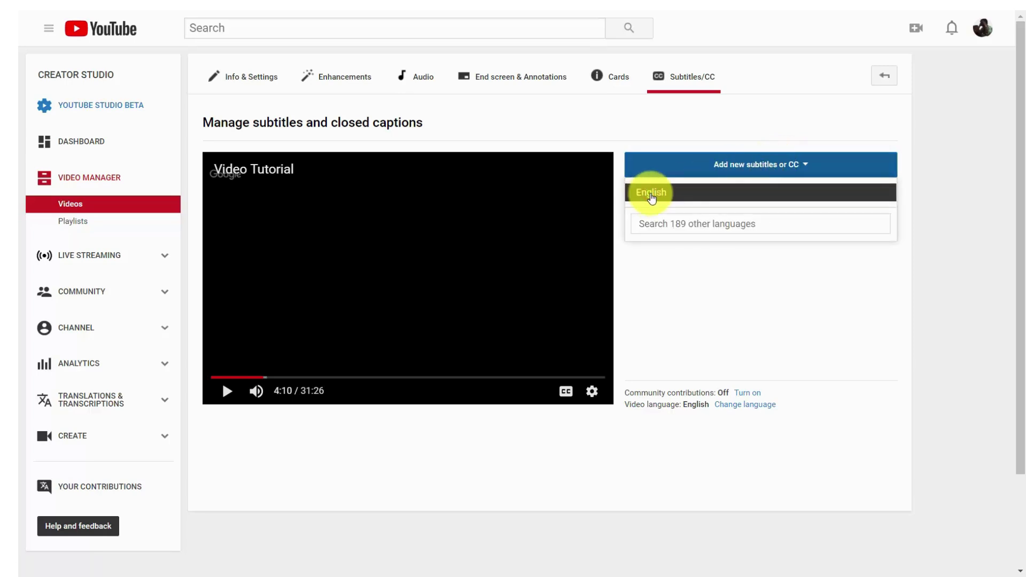
left_click(651, 194)
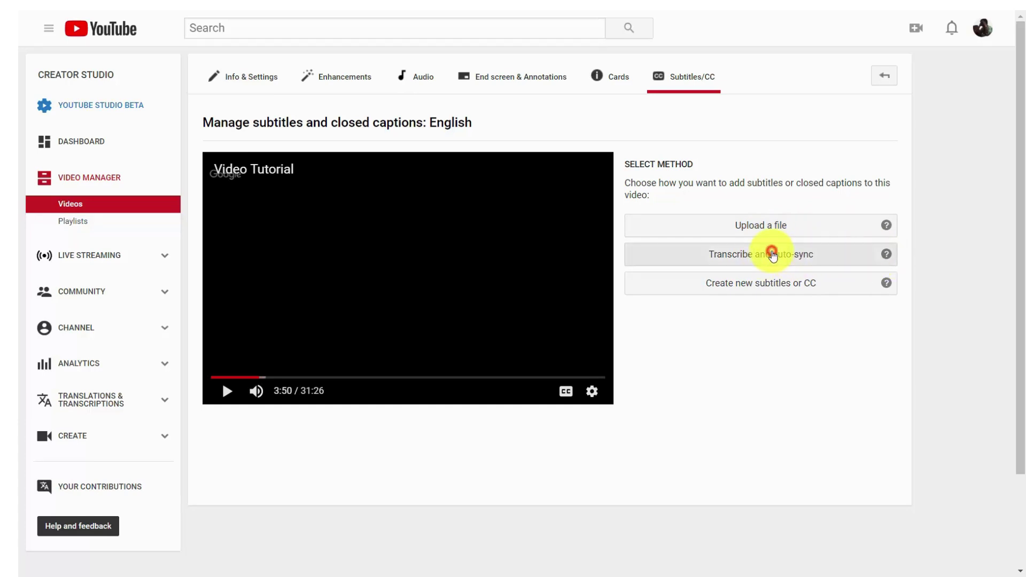
left_click(772, 254)
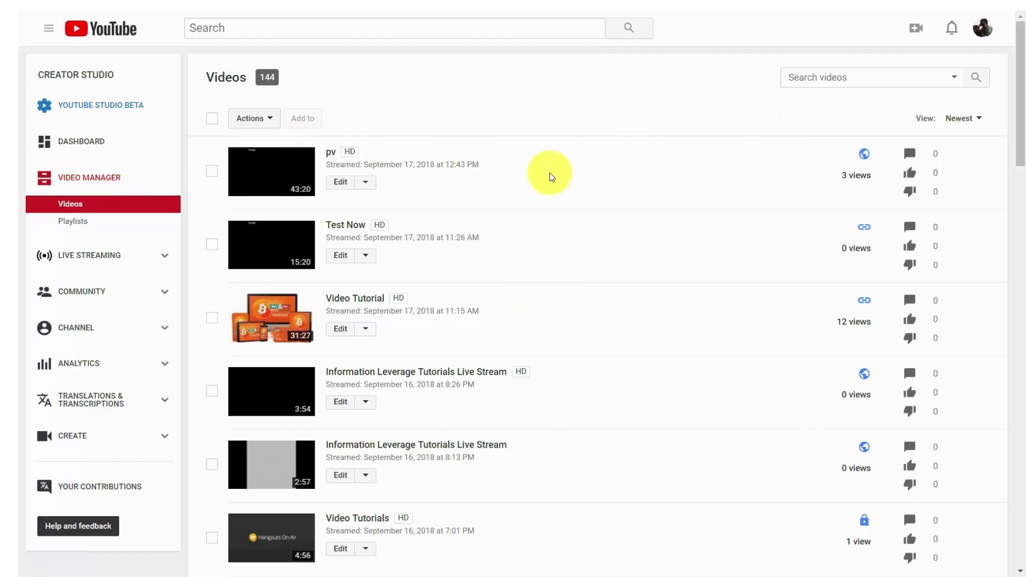
Find the video "Create A Product In 7 Days" in the video list and open its Subtitles/CC settings.
scroll(551, 176, "down", 8)
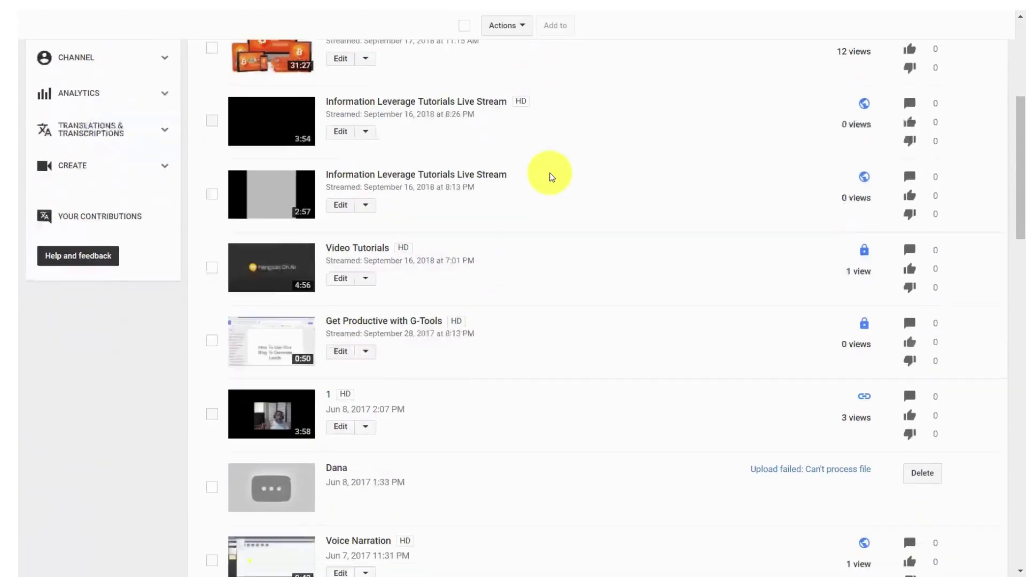
scroll(552, 177, "down", 6)
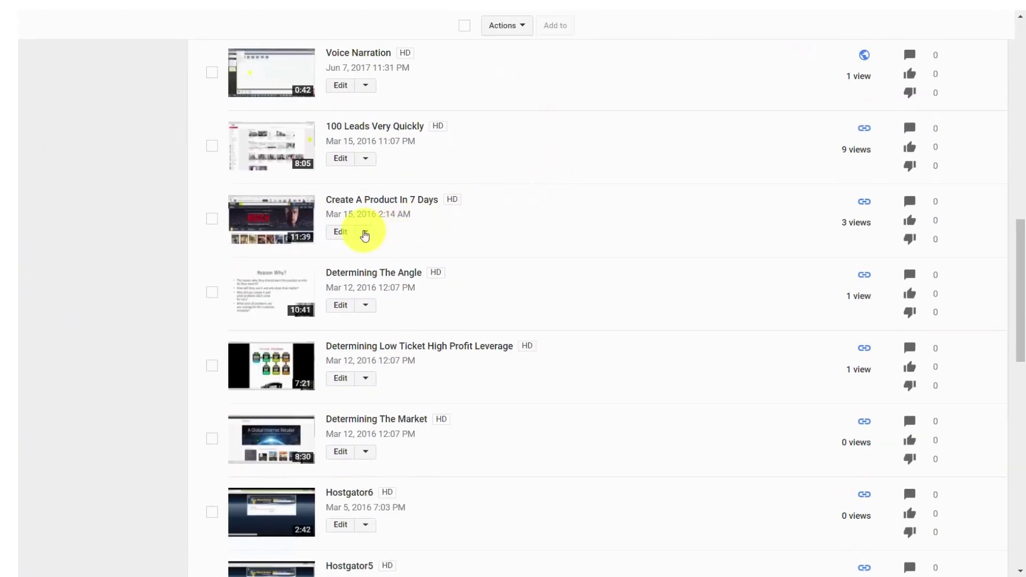
left_click(372, 233)
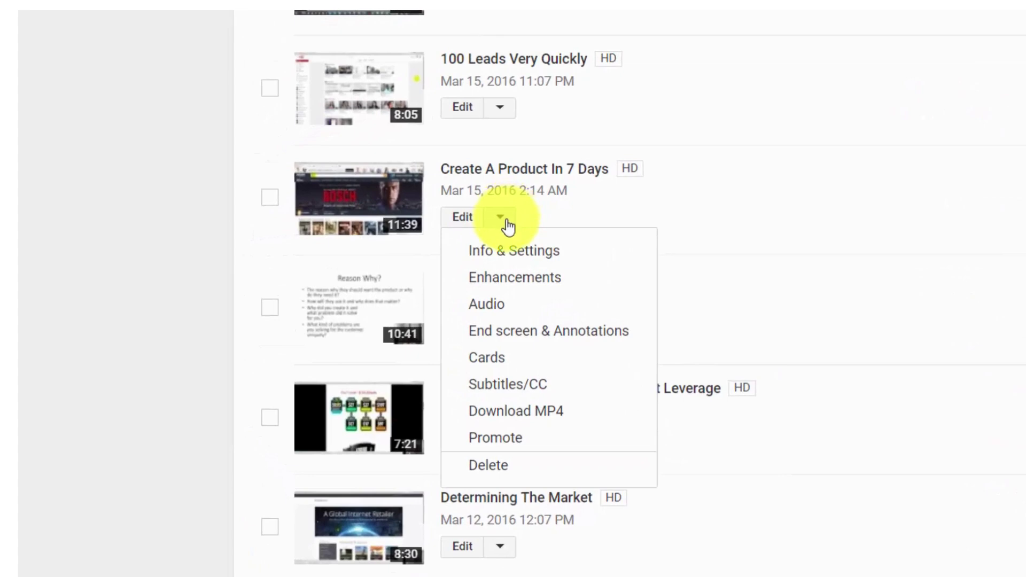
left_click(511, 389)
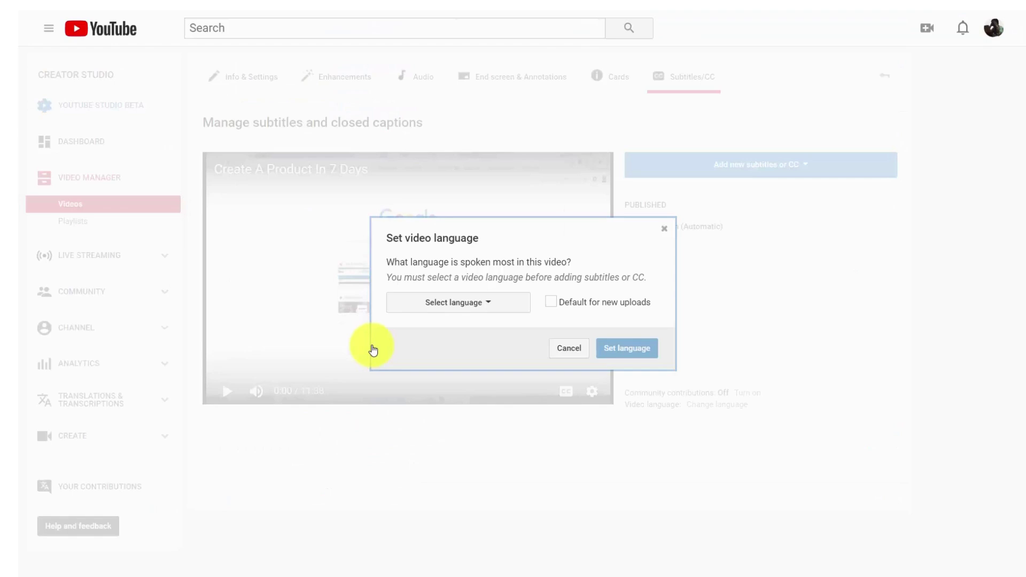
Set the video language of "Create A Product In 7 Days" to English and play the video with its captions.
left_click(489, 305)
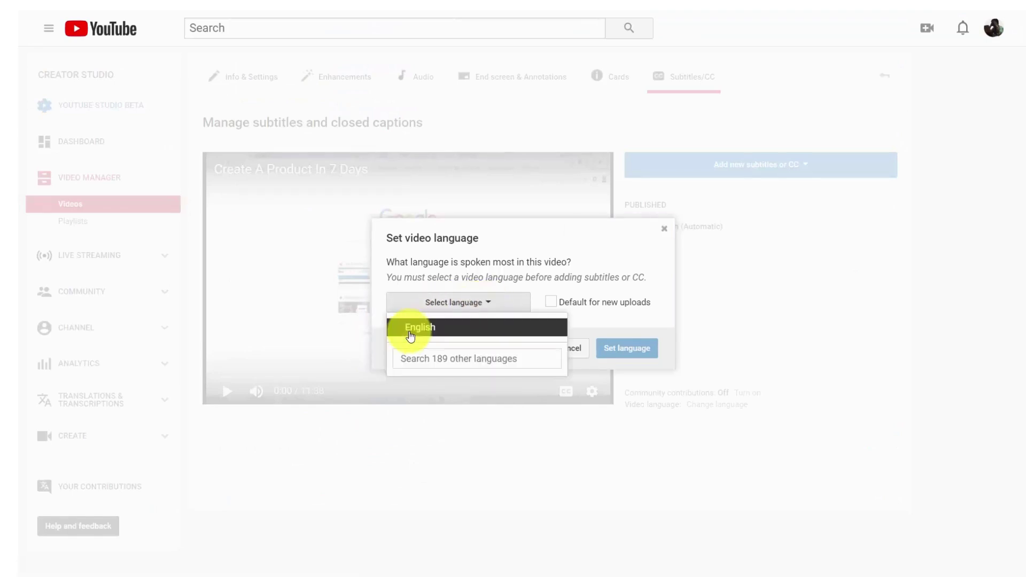
left_click(417, 328)
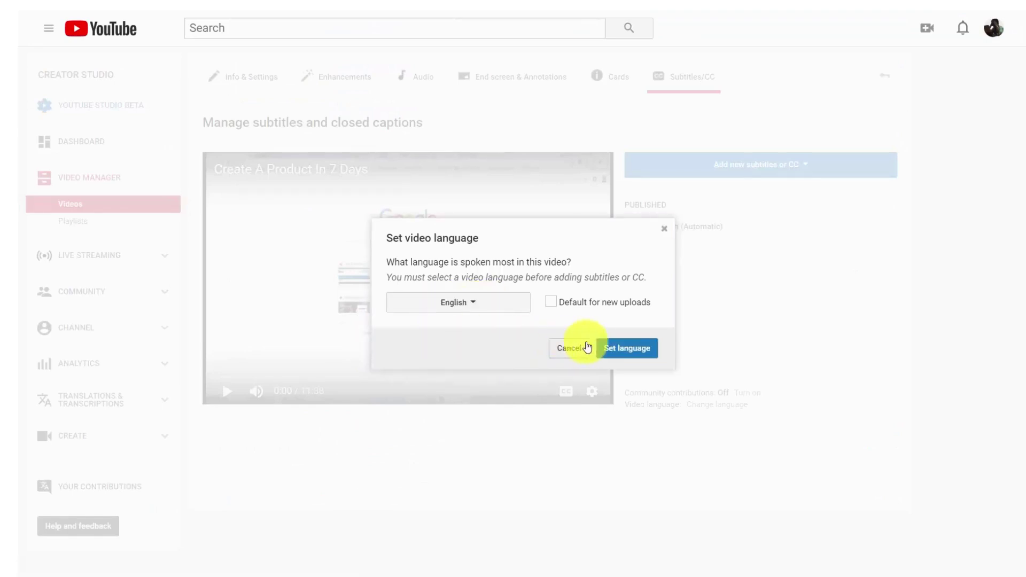
left_click(619, 348)
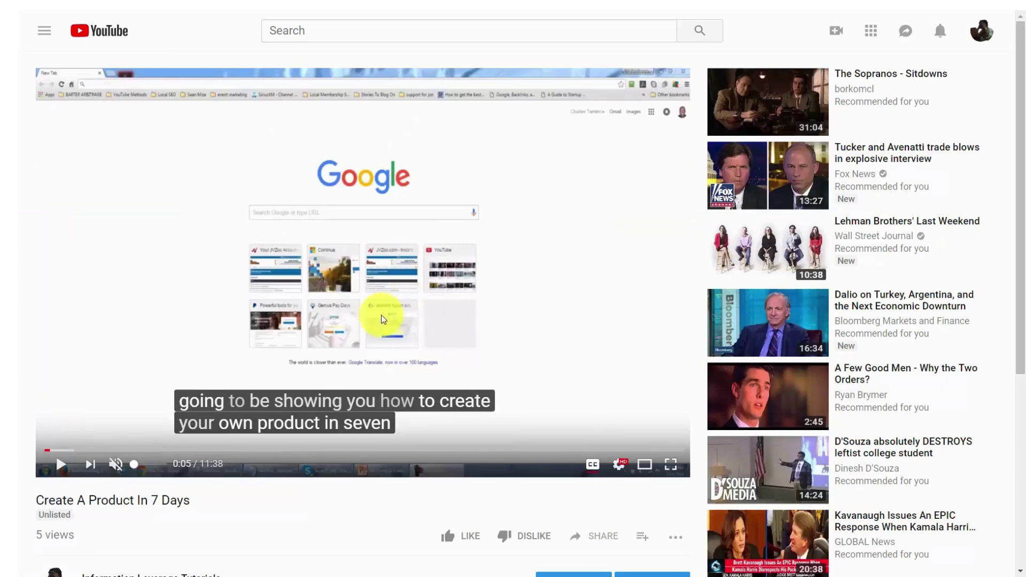
left_click(62, 465)
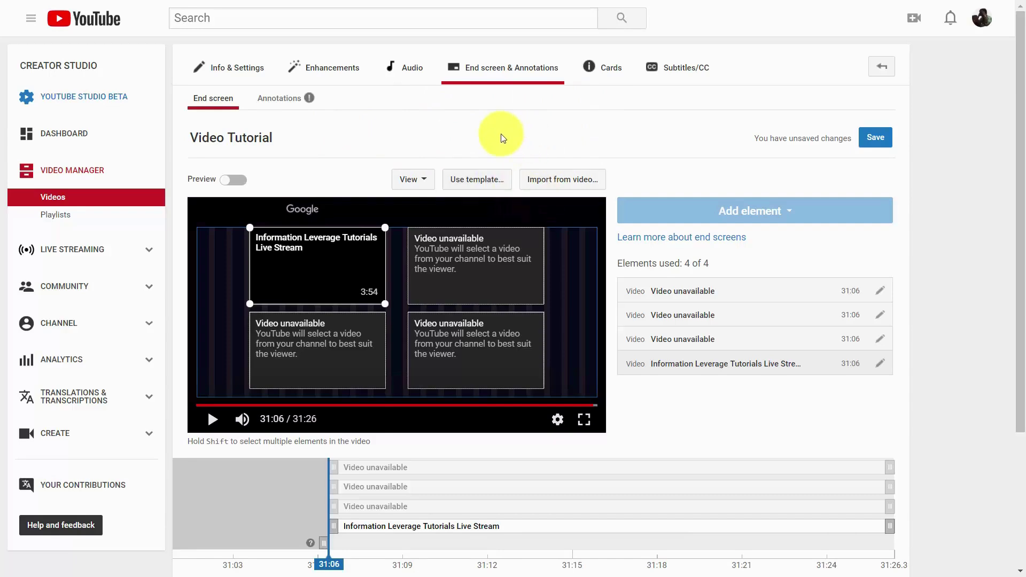
Leave the end screen editor without saving, open the Cards editor for Video Tutorial and pause its playback.
left_click(608, 69)
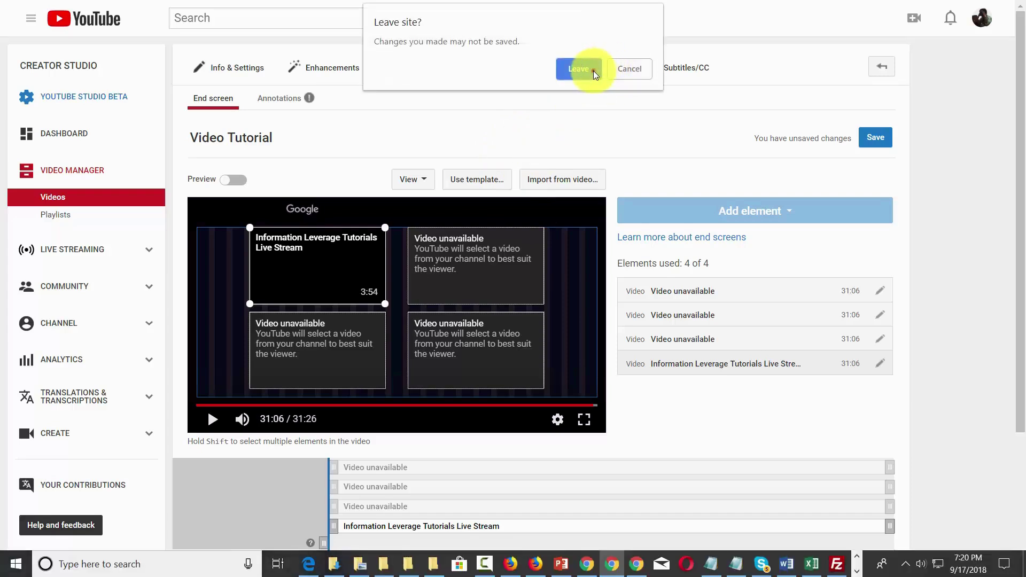
left_click(593, 71)
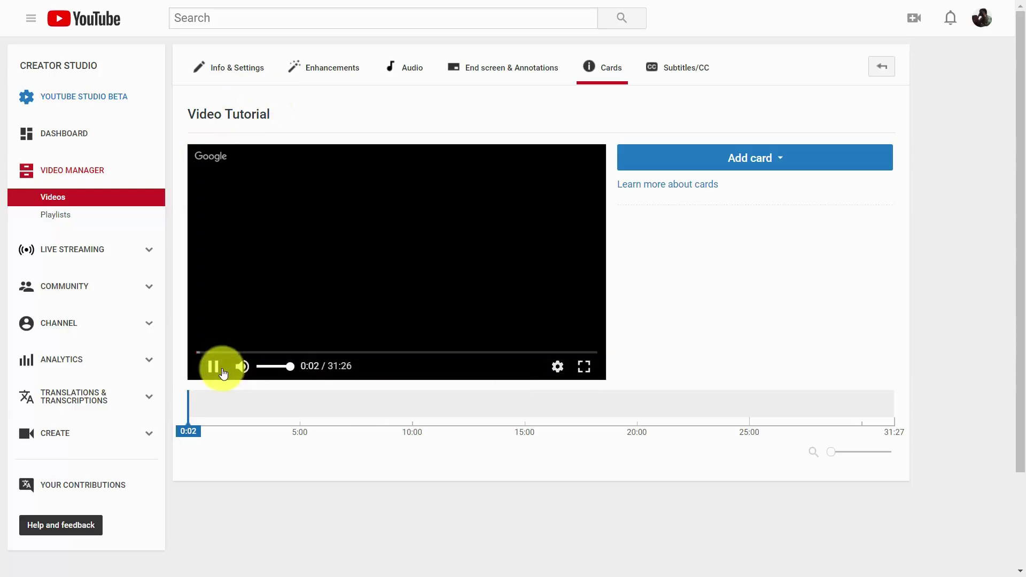
left_click(223, 369)
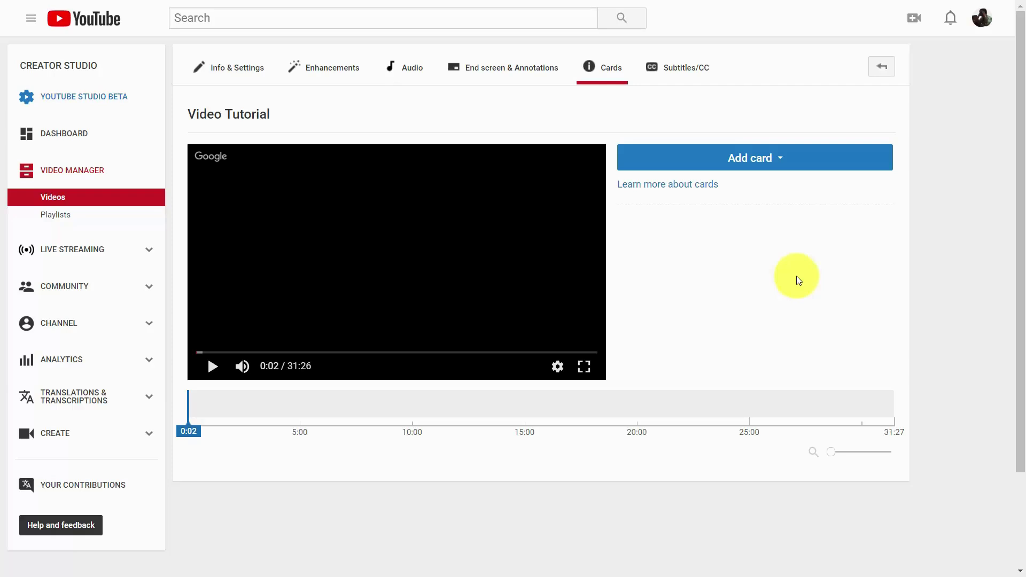
Start a Video or Playlist card at 11:48 that links to the 3:54 Information Leverage Tutorials Live Stream upload.
left_click(197, 353)
left_click_drag(198, 355, 347, 355)
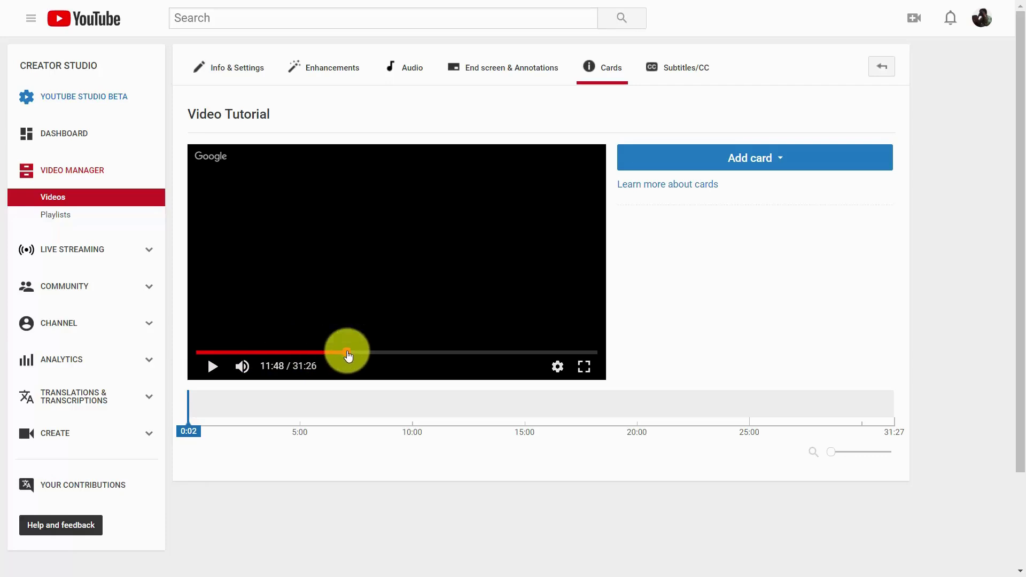
left_click(771, 163)
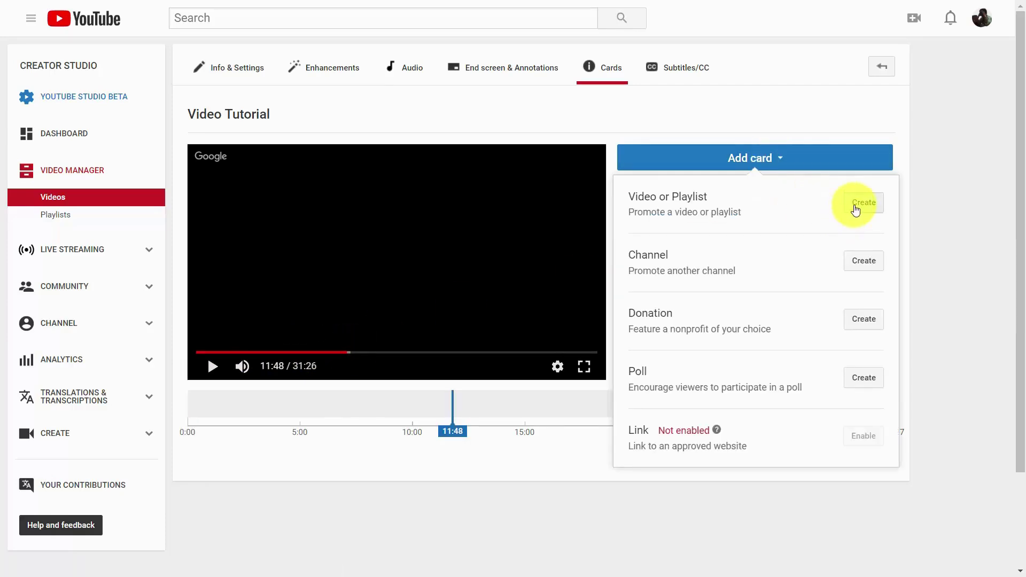
left_click(855, 208)
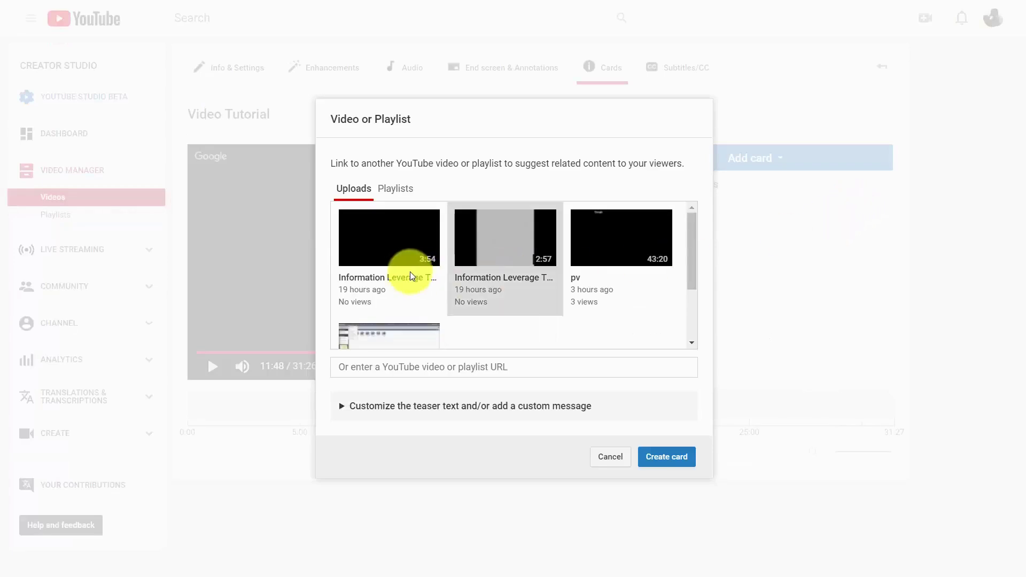
left_click(368, 247)
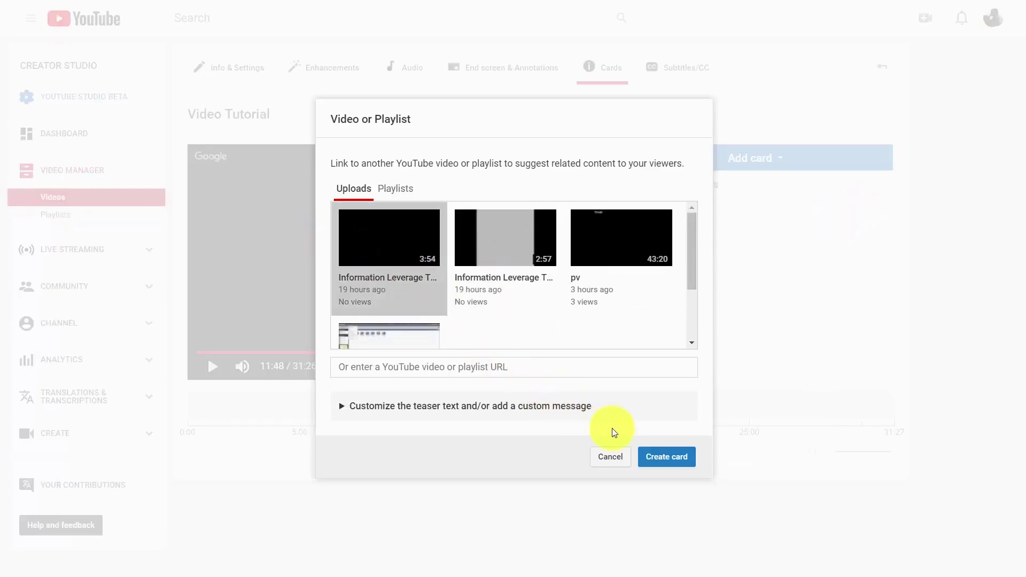
Create the card with custom message "Click and See Our Live Session" and teaser text "Our Session on Tutorials", and preview it in the player.
left_click(387, 407)
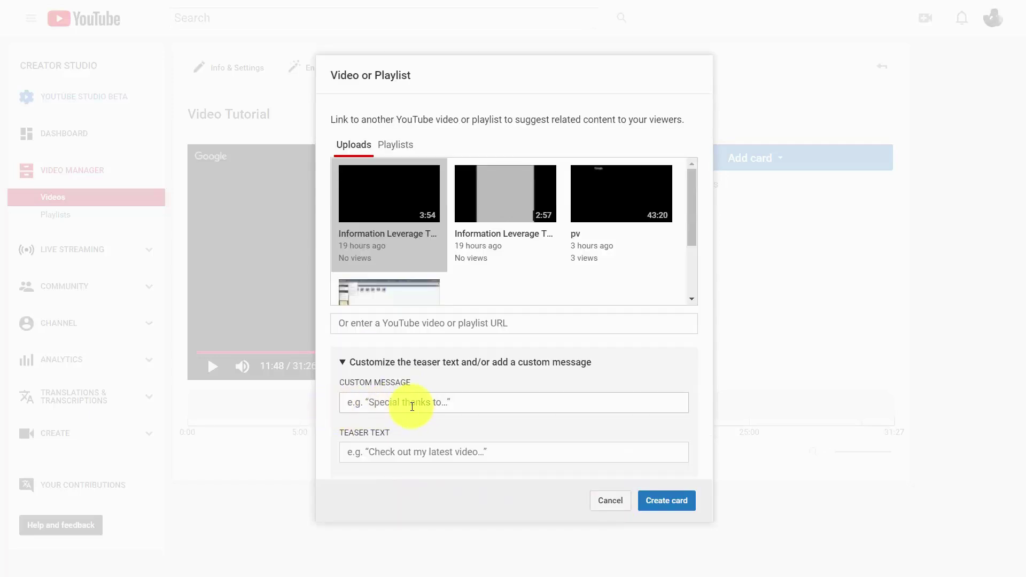
left_click(412, 408)
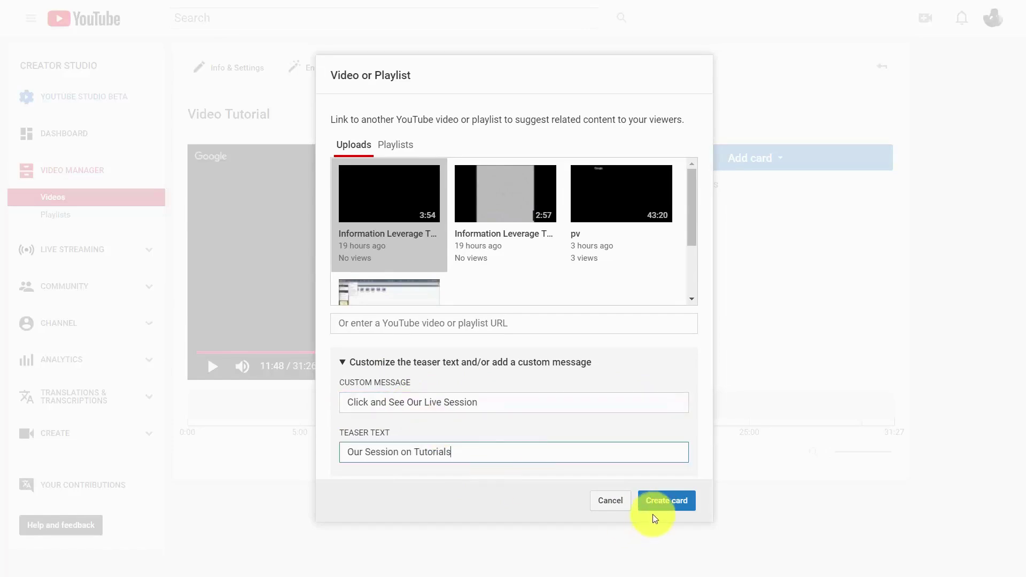
left_click(657, 505)
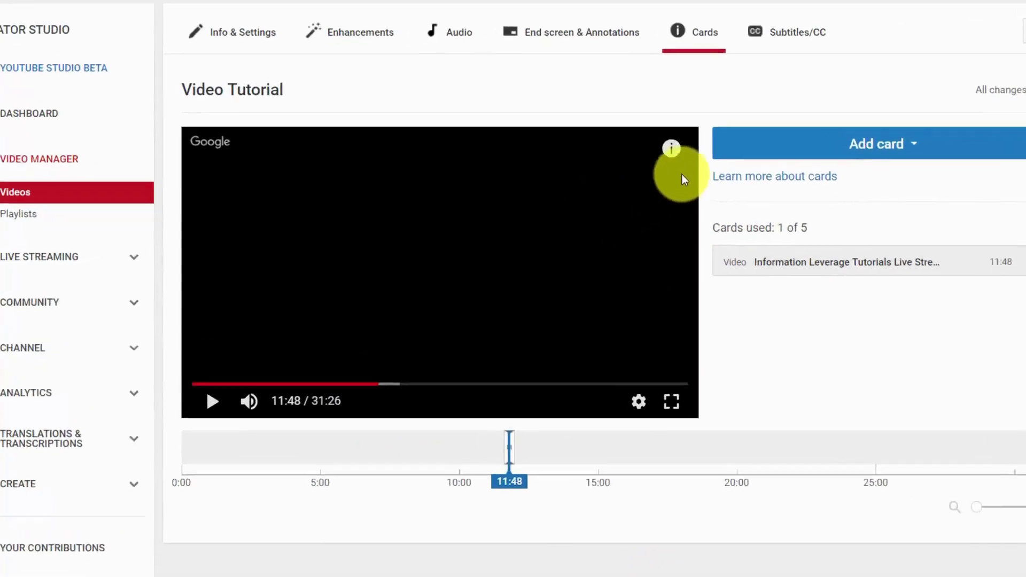
mouse_move(587, 167)
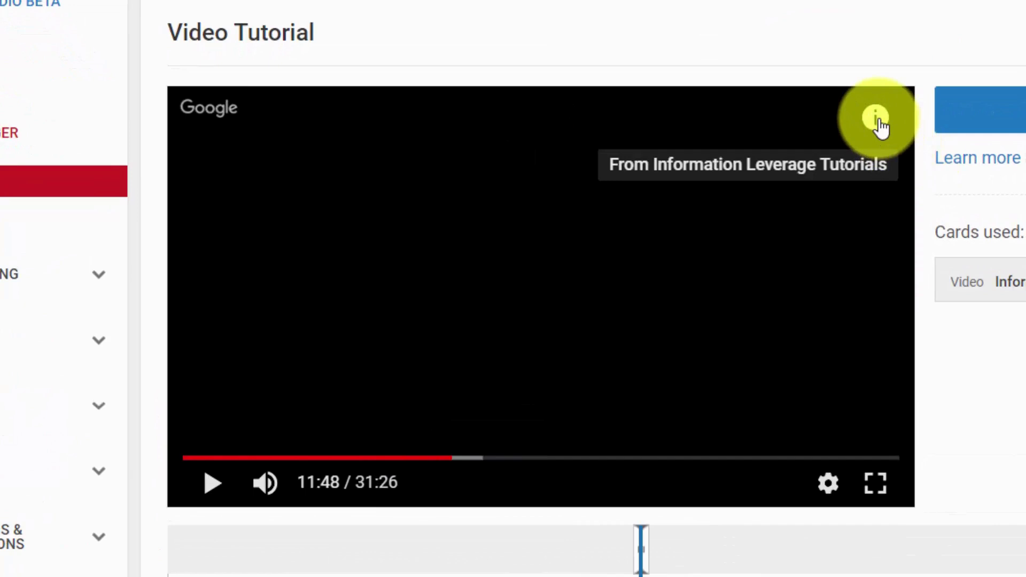
left_click(878, 118)
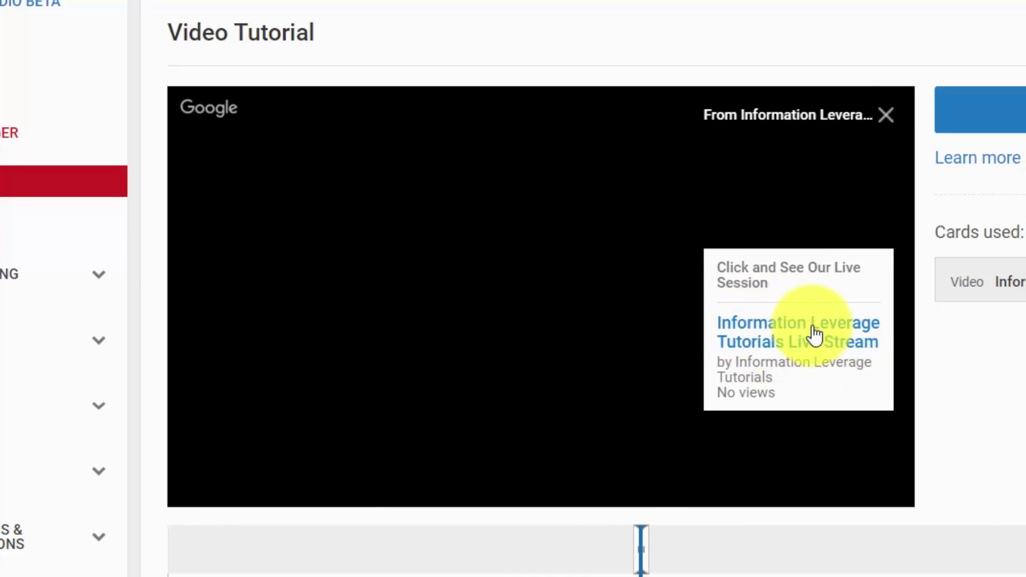
Start a second Video or Playlist card at 18:39 that links to the "pv" upload.
left_click_drag(452, 459, 610, 460)
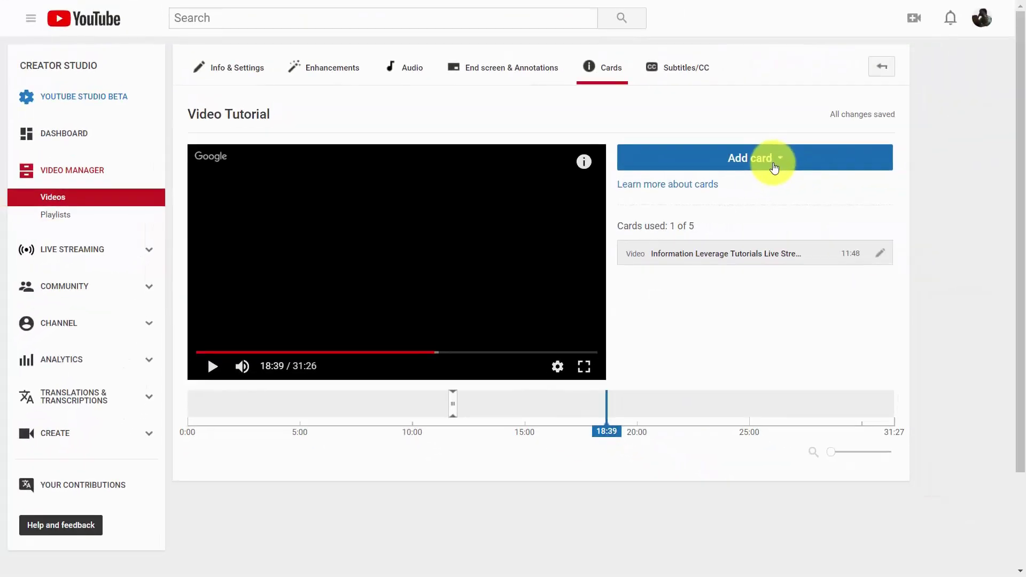
left_click(921, 154)
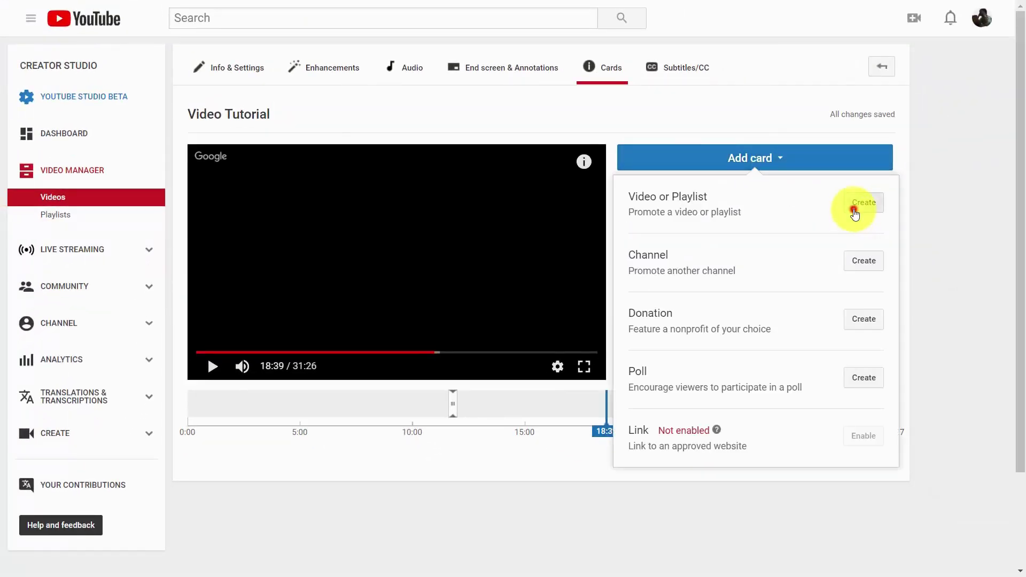
left_click(853, 210)
left_click(604, 243)
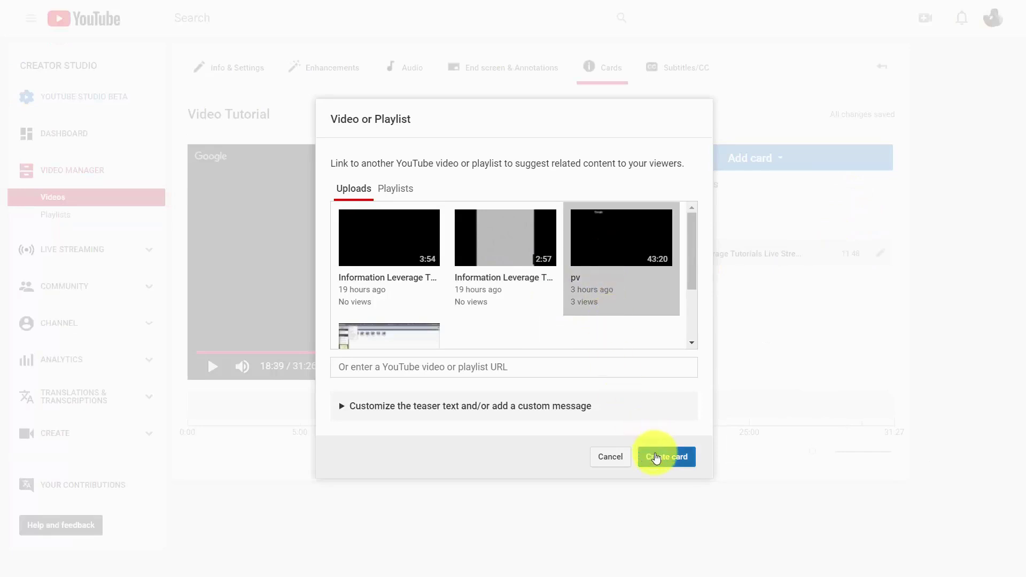
Give the second card the custom message "Click To Get Videos" and teaser text "Watch Our Videos", and create it.
left_click(347, 406)
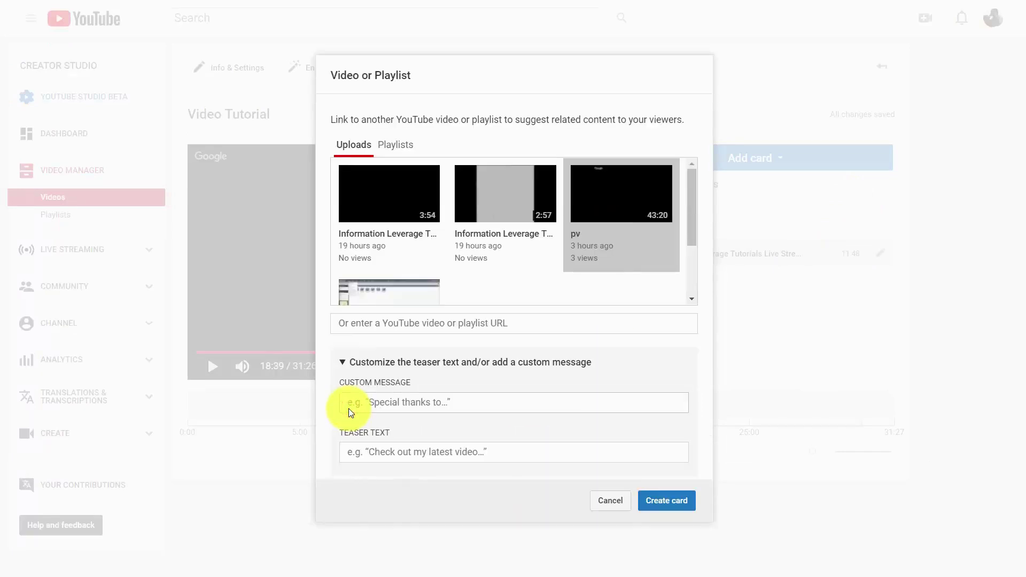
type("Click To Get Videos")
left_click(362, 452)
type("Watch Our Videos")
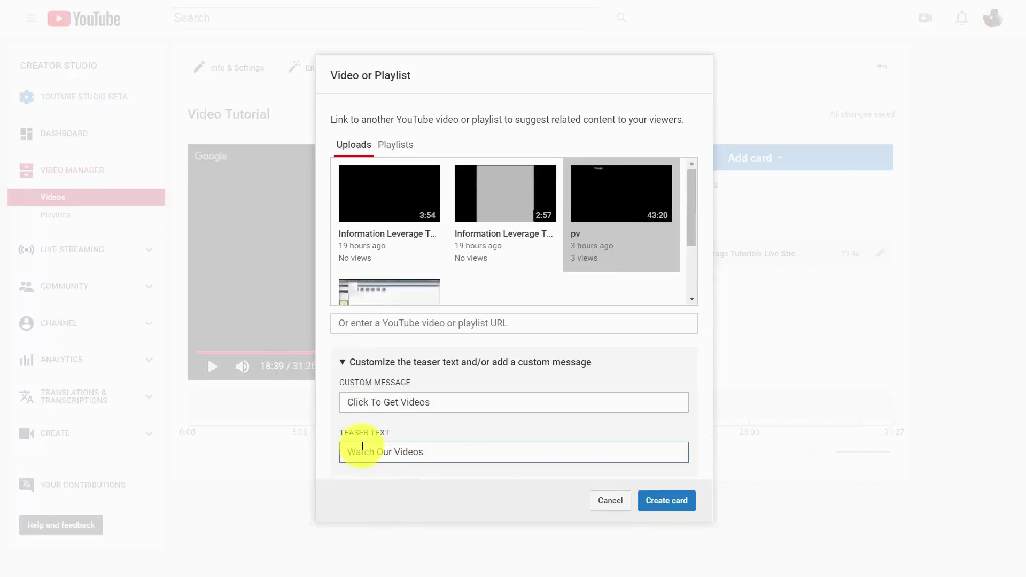
left_click(653, 503)
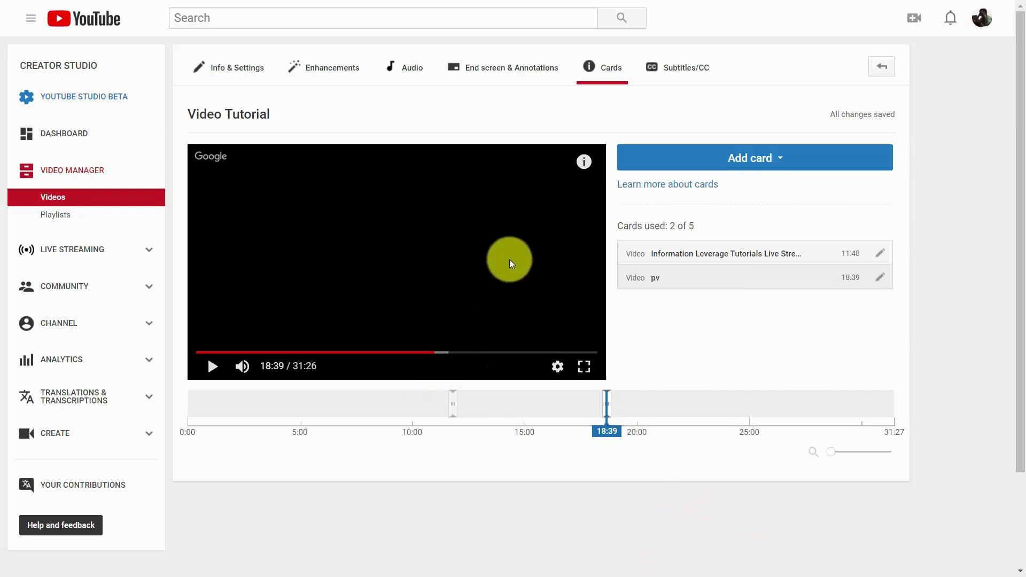
Preview both cards in the video player and open the choice of card types.
mouse_move(583, 169)
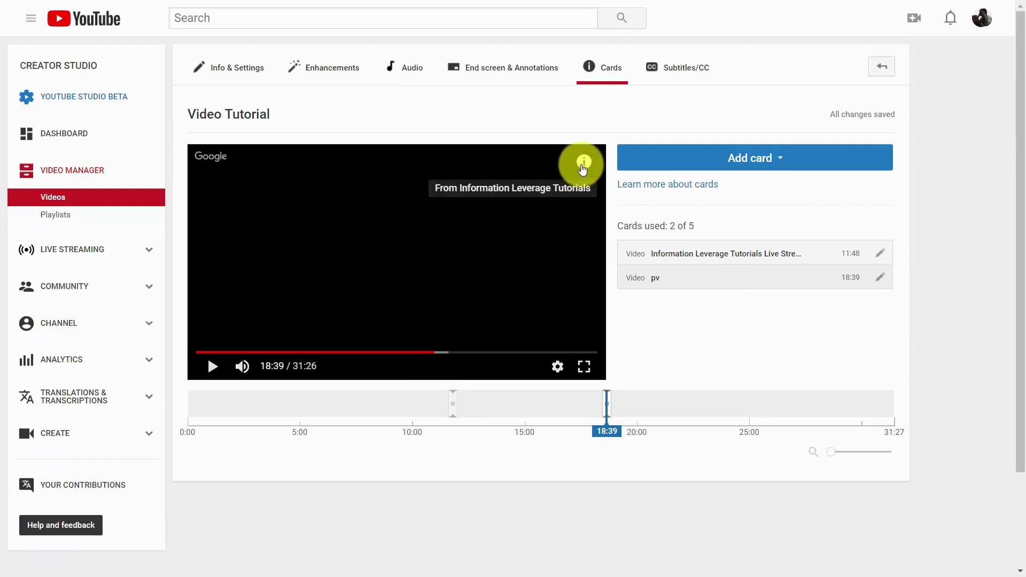
left_click(583, 168)
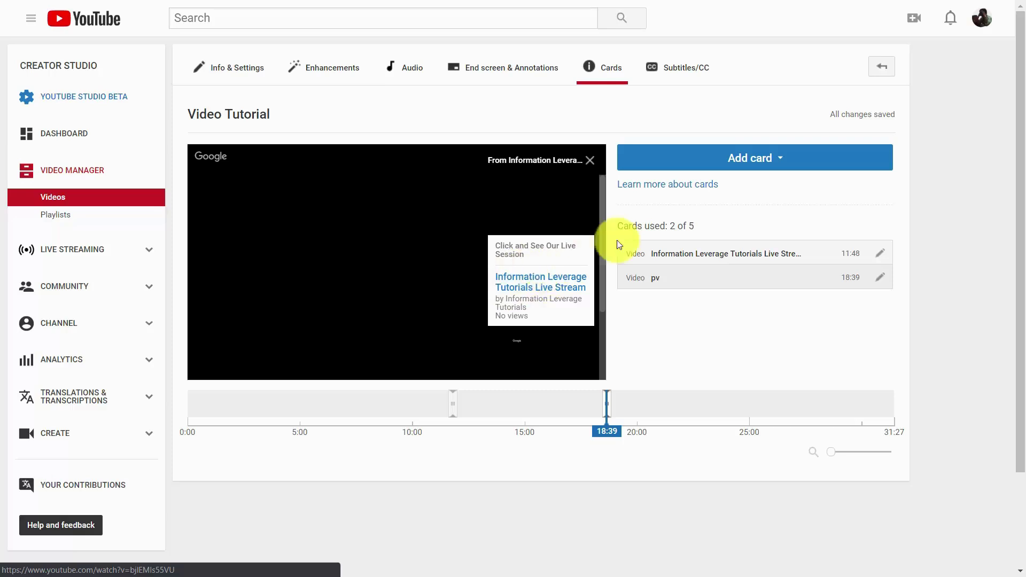
left_click(745, 158)
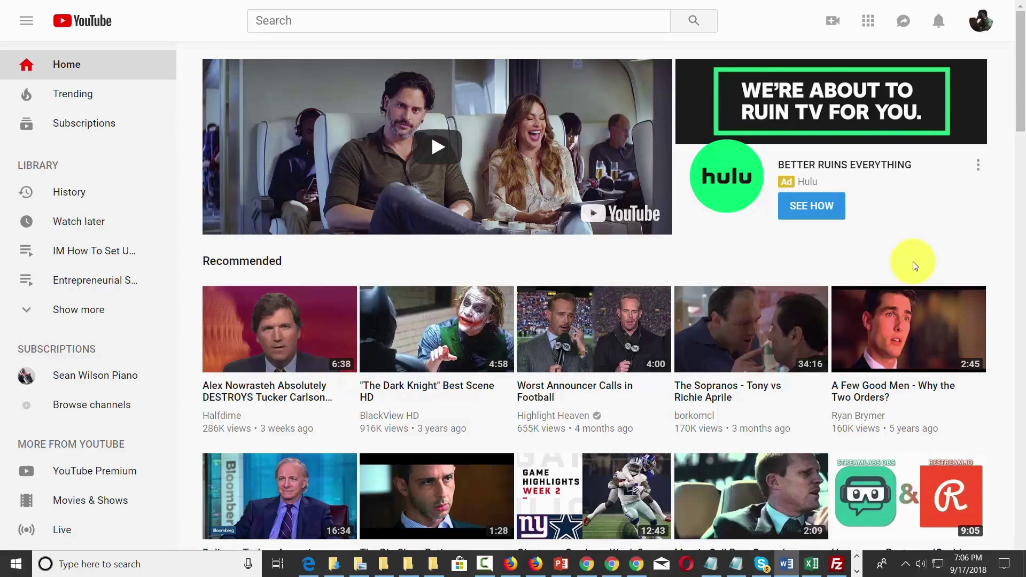
Go from the YouTube home page to Creator Studio and open the End screen & Annotations editor for Video Tutorial.
left_click(983, 21)
left_click(891, 164)
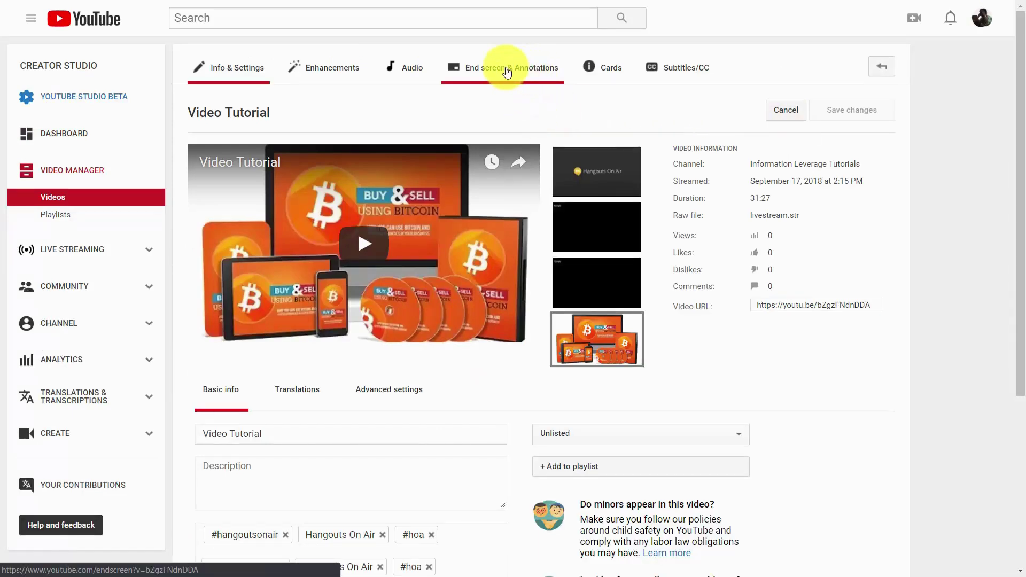
left_click(507, 72)
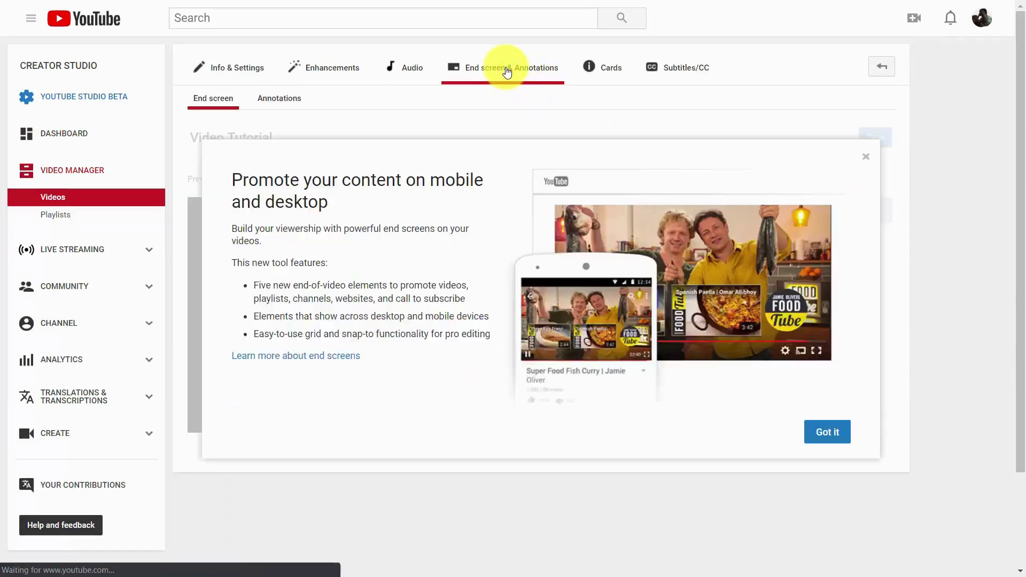
Add a Video or Playlist end screen element for the 3:54 Information Leverage Tutorials Live Stream upload and move it to the frame's upper-right corner.
left_click(507, 72)
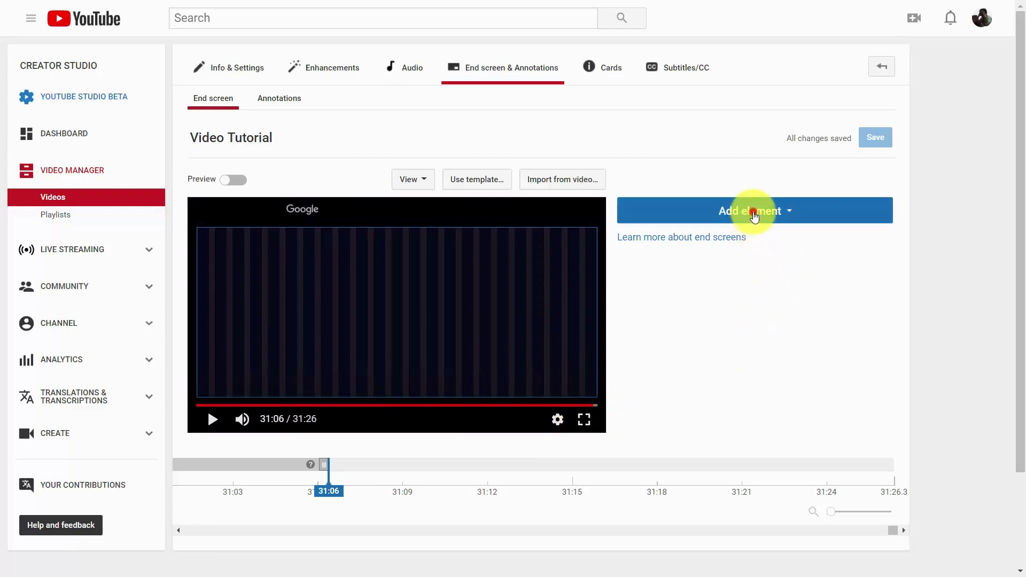
left_click(753, 214)
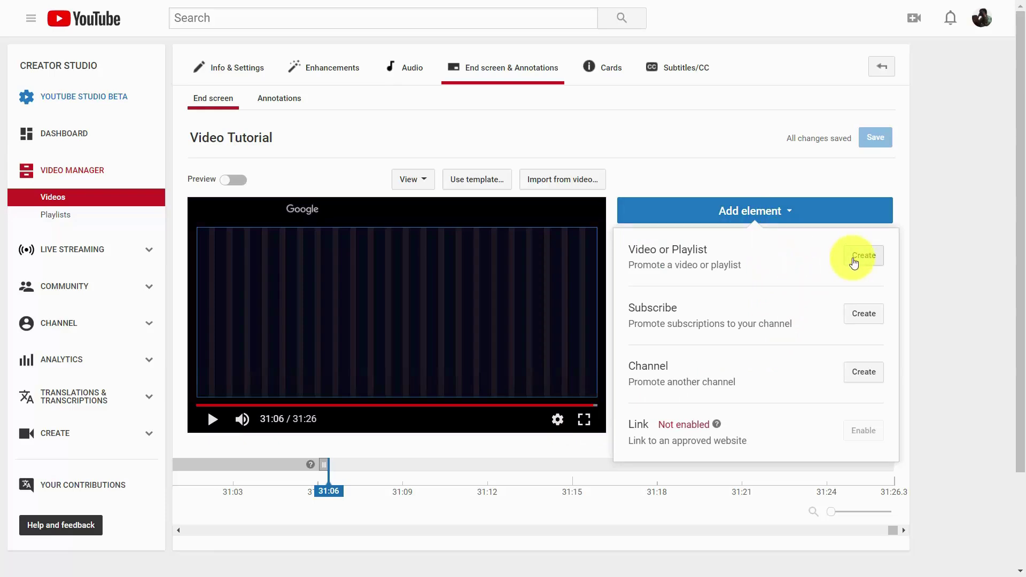
left_click(853, 260)
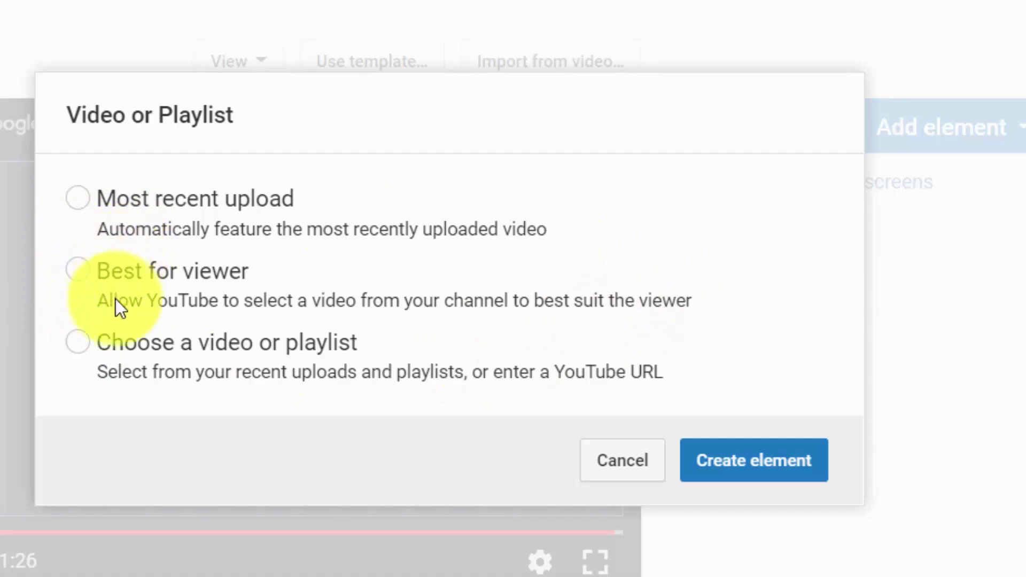
left_click(77, 346)
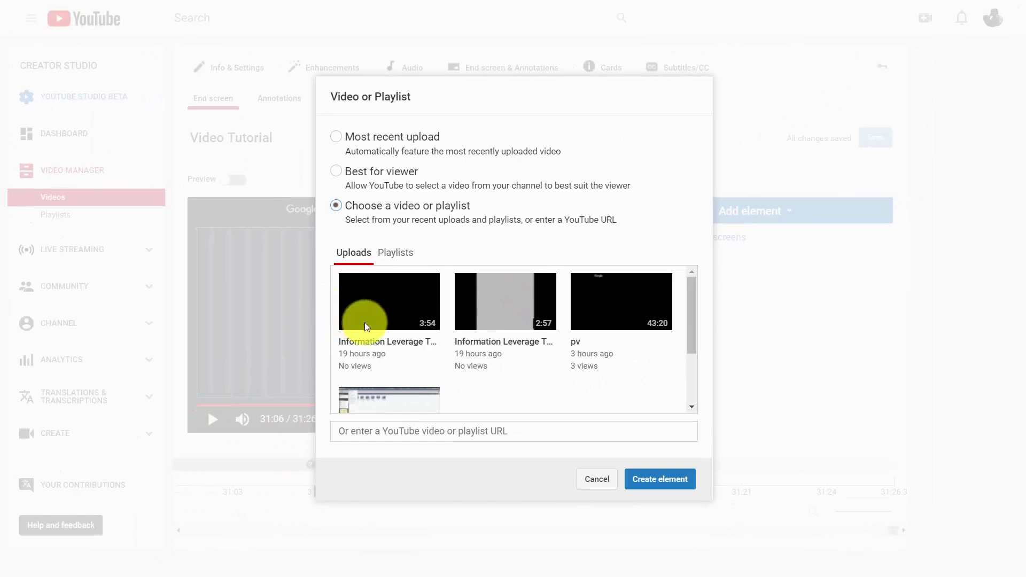
left_click(395, 319)
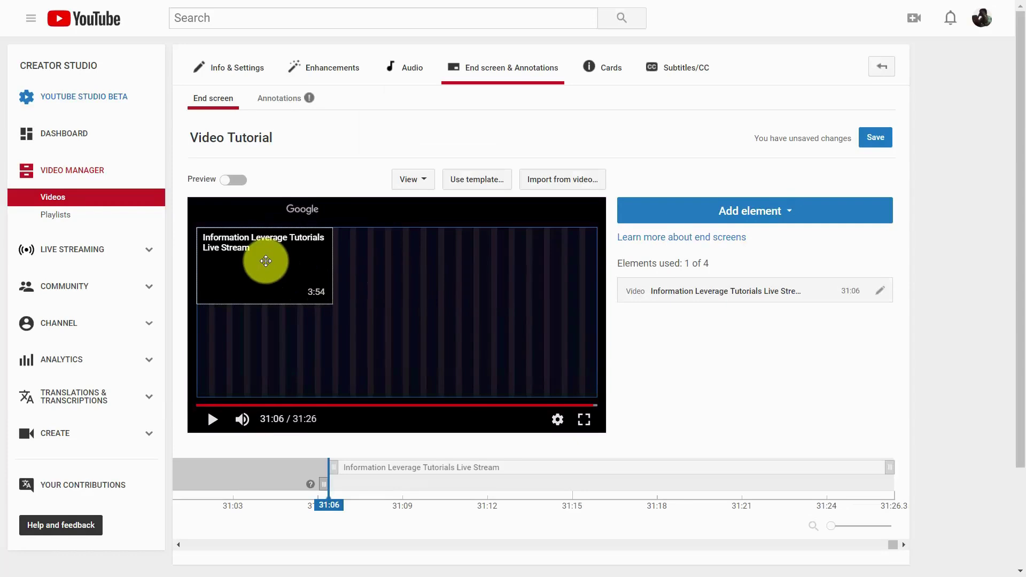
left_click_drag(239, 251, 493, 251)
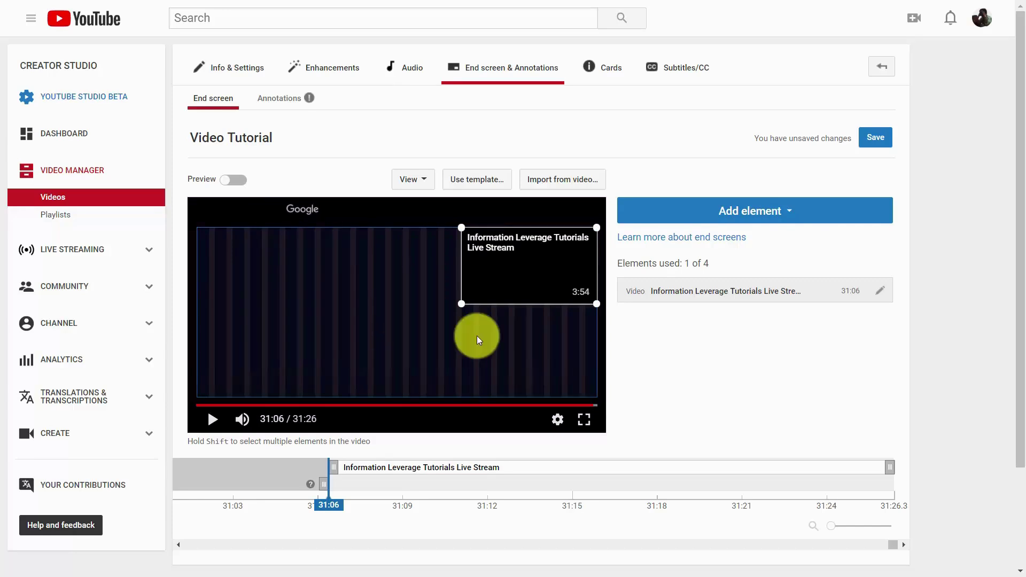
Replace the end screen with the 2 Videos template of large side-by-side frames and assign the 3:54 Information Leverage Tutorials upload to its first element.
left_click(476, 180)
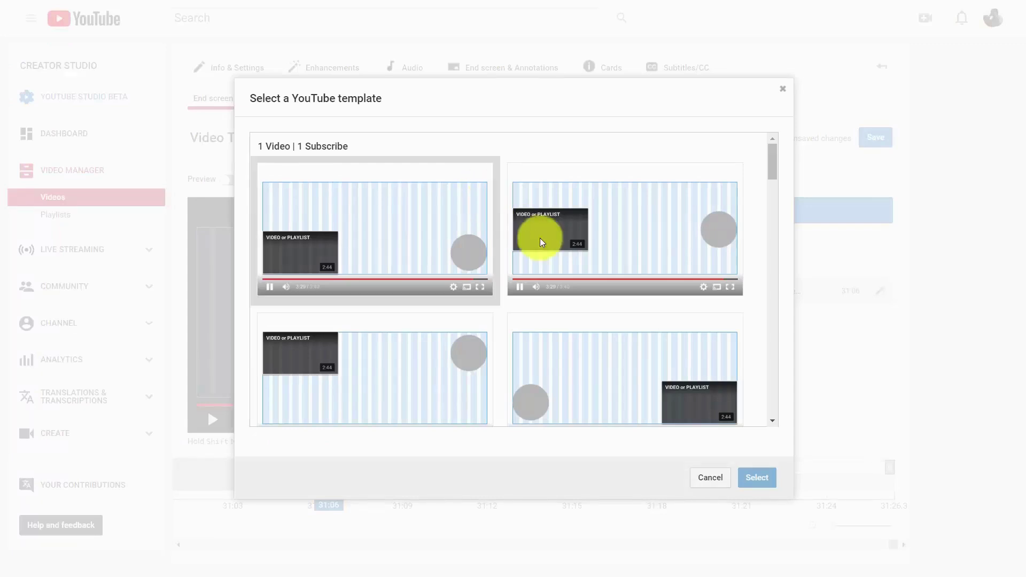
scroll(545, 242, "down", 4)
scroll(547, 246, "down", 8)
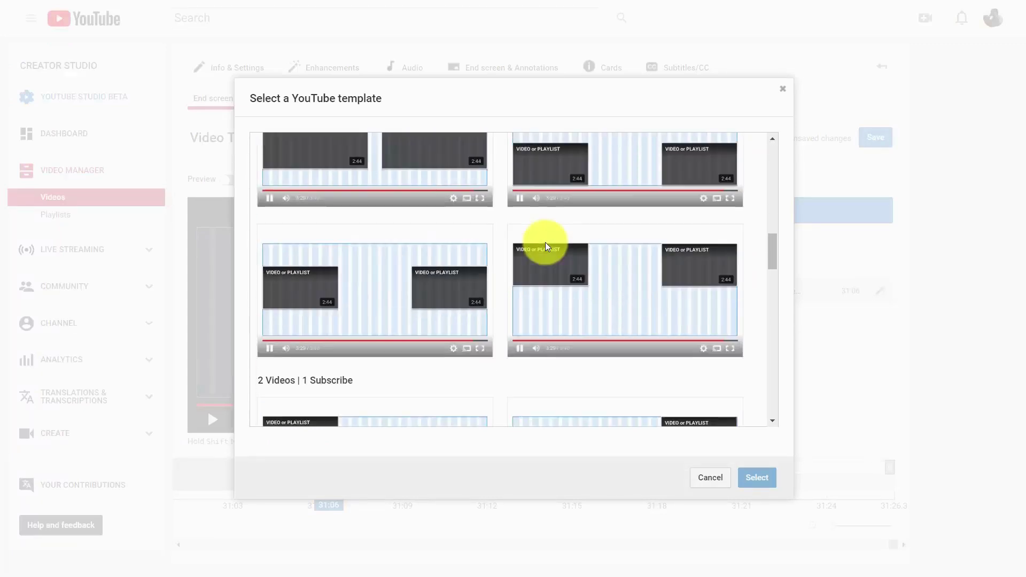
scroll(547, 246, "up", 2)
scroll(544, 242, "up", 1)
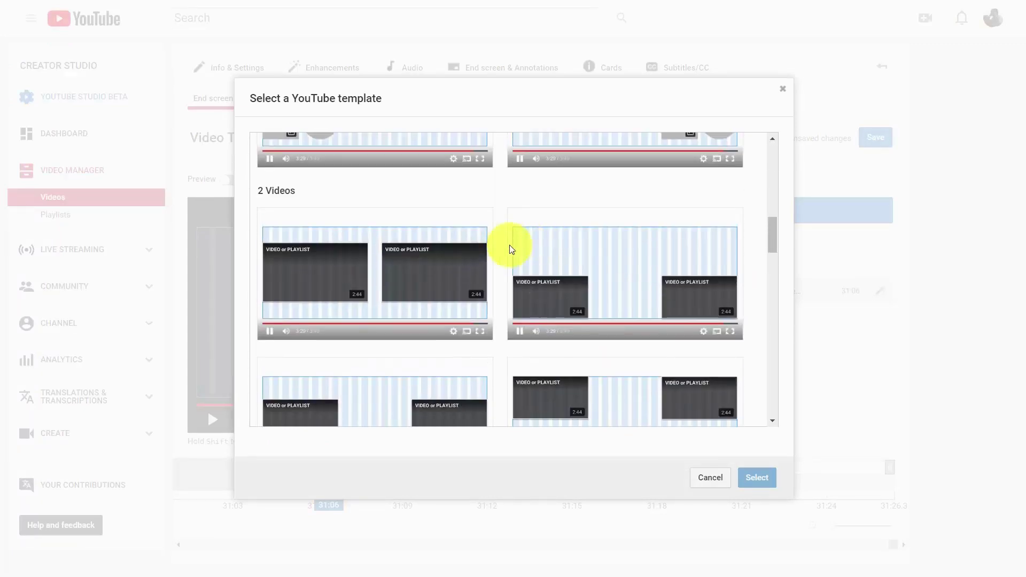
left_click(347, 277)
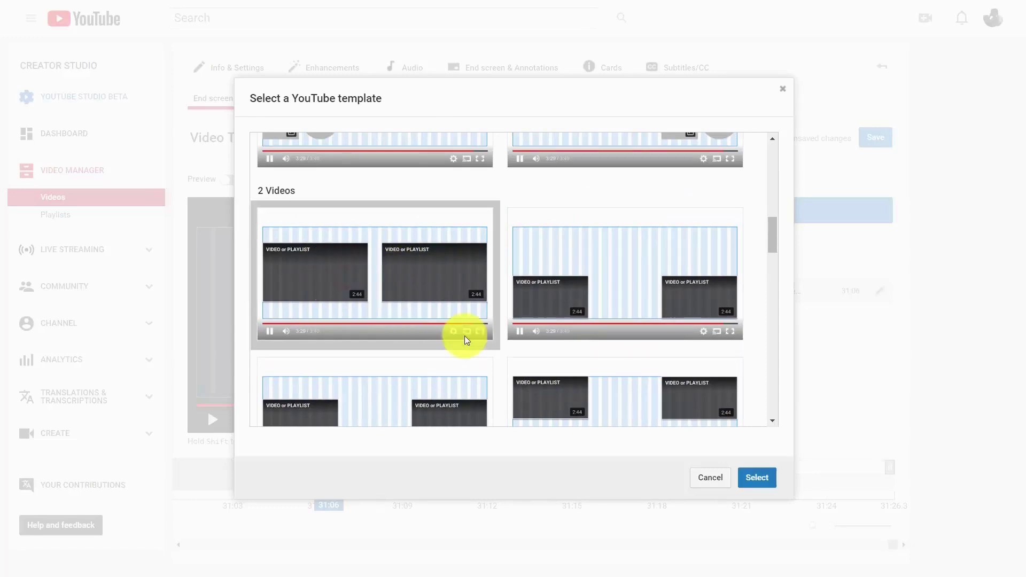
left_click(754, 478)
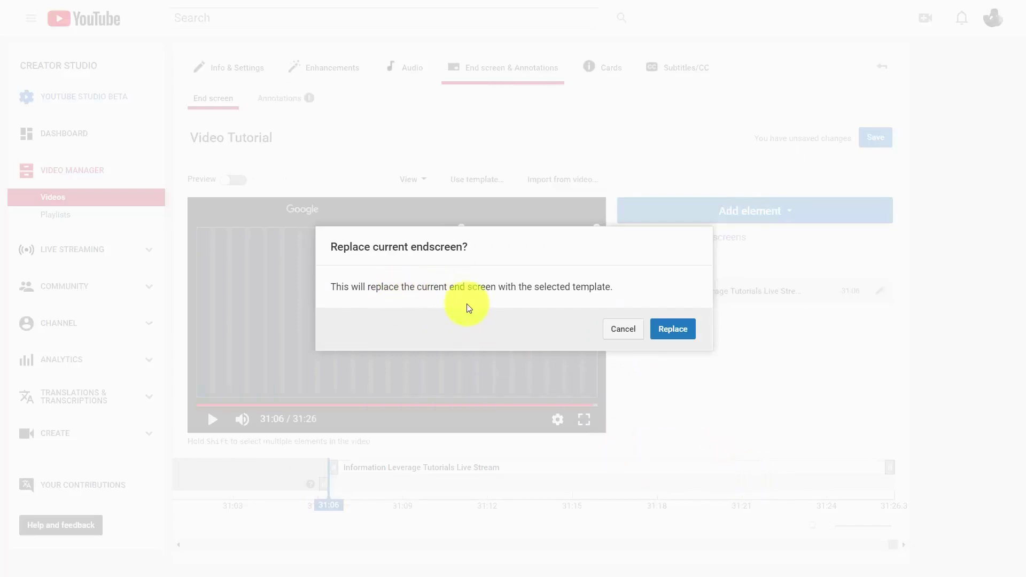
left_click(673, 330)
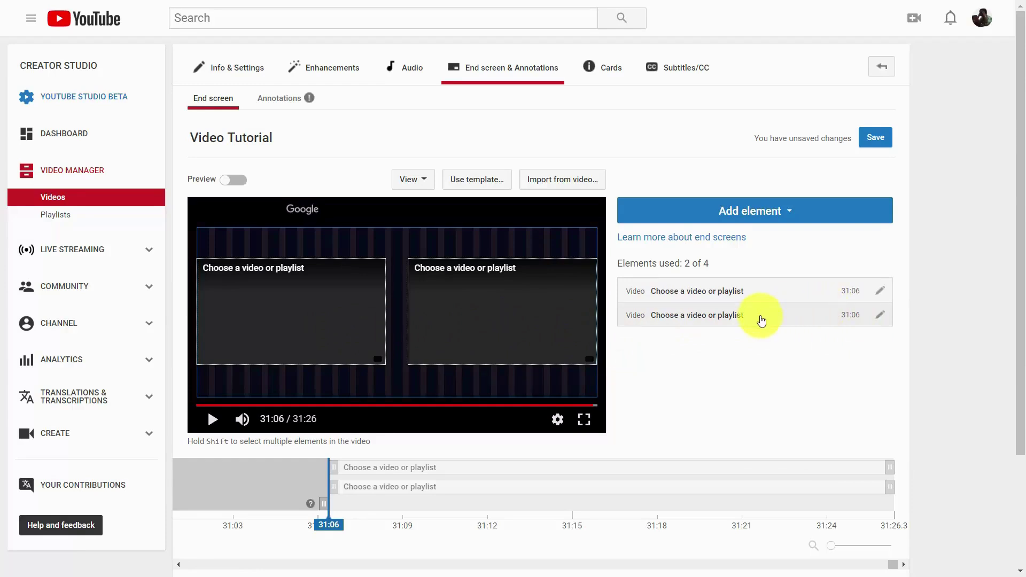
left_click(879, 291)
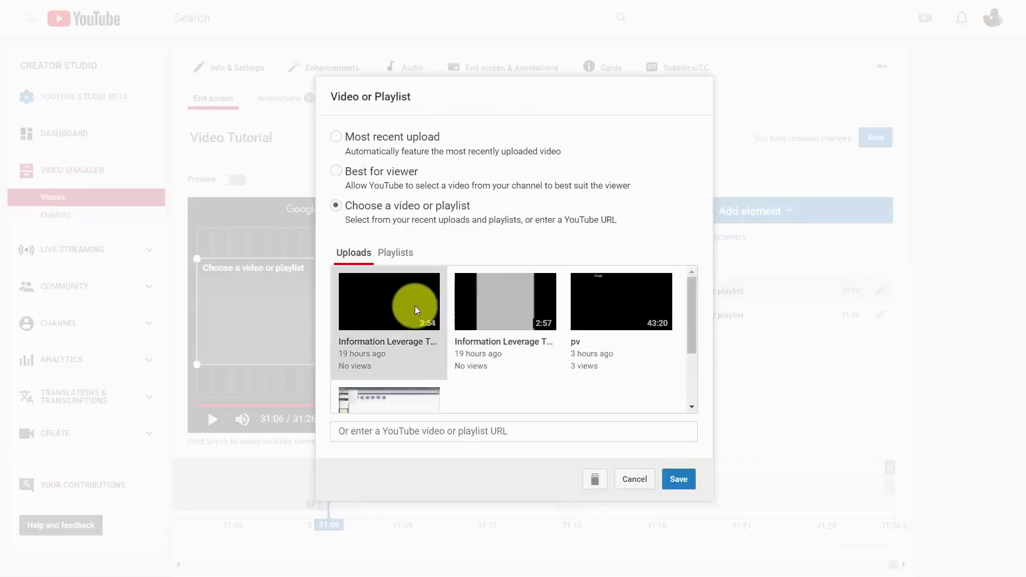
left_click(683, 482)
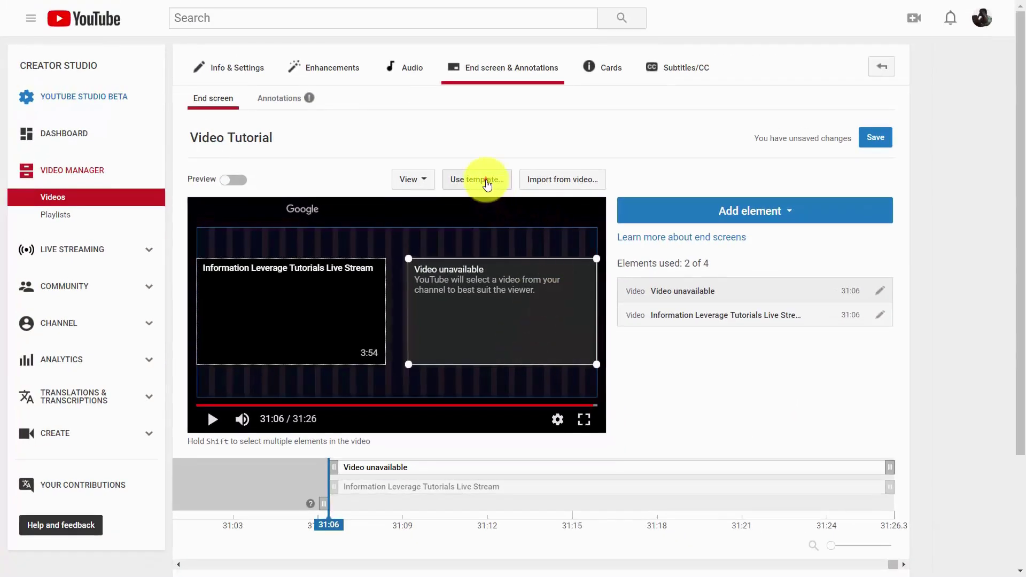
Replace the current end screen with the 4 Videos template.
left_click(487, 181)
left_click_drag(775, 165, 777, 406)
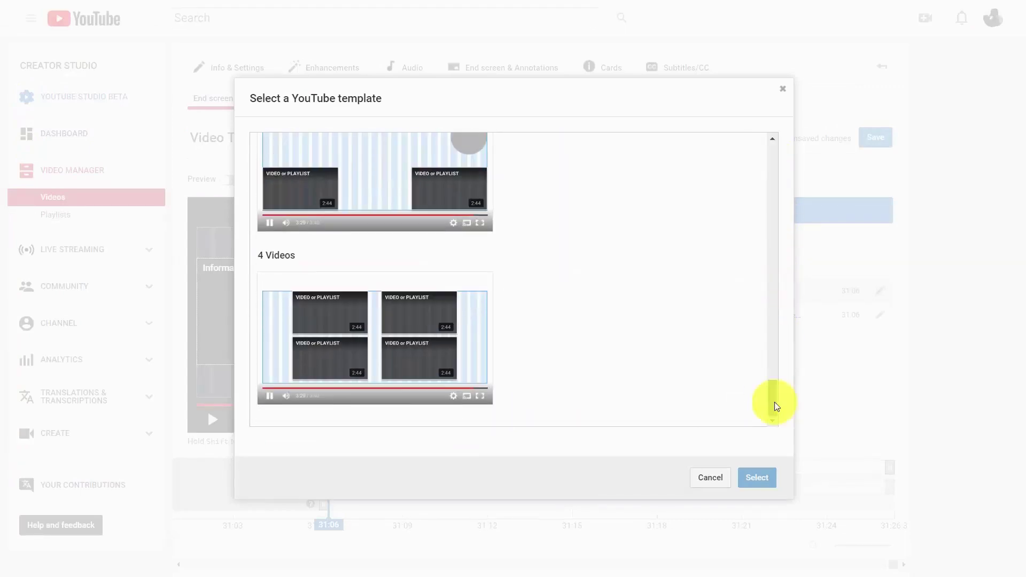
left_click(345, 327)
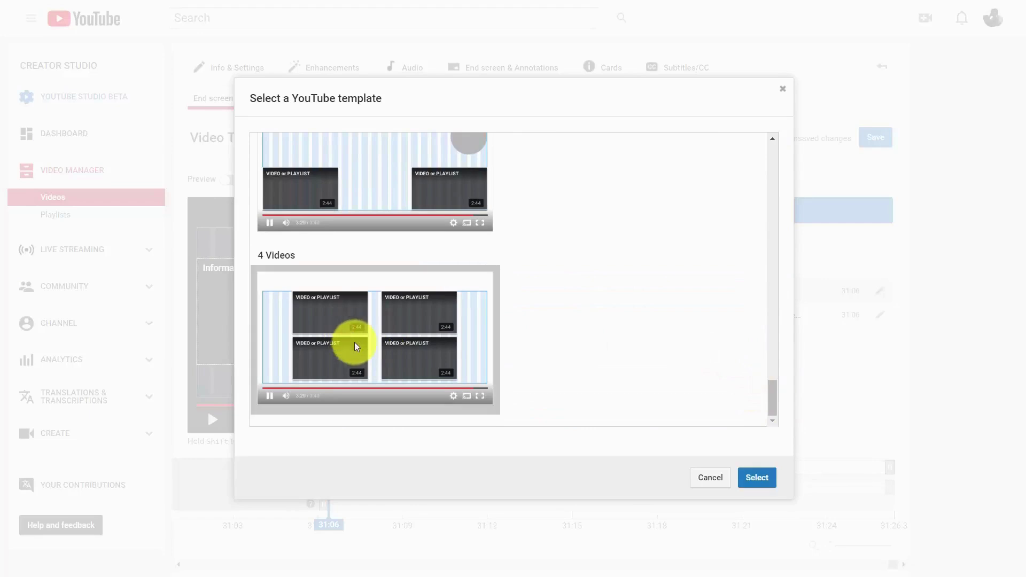
left_click(746, 484)
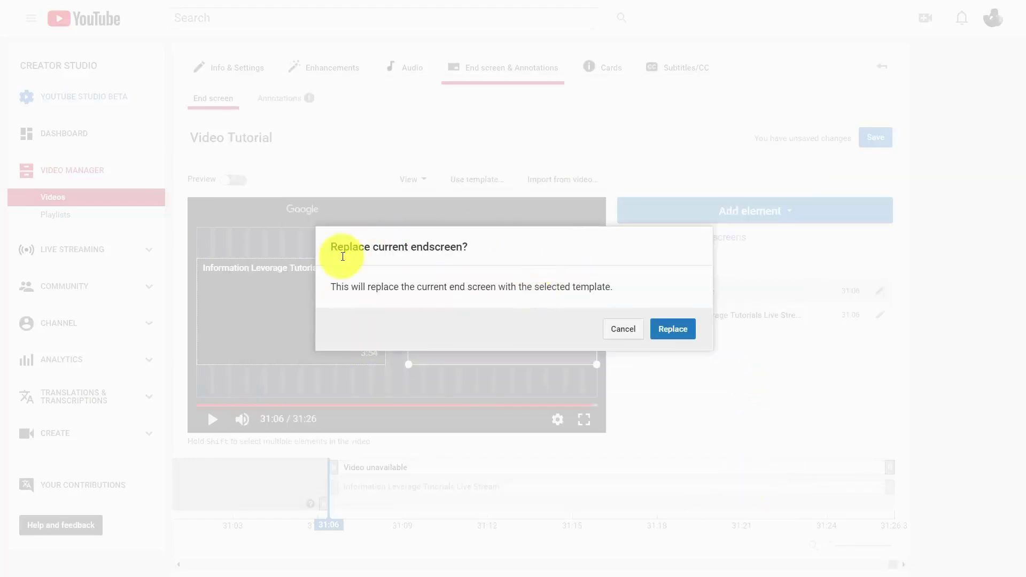
left_click(671, 330)
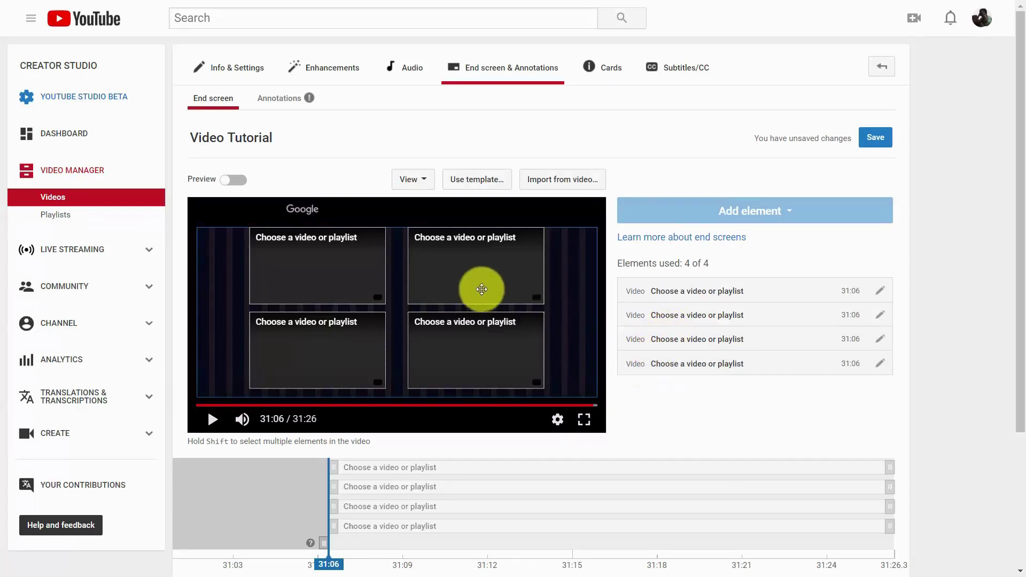
Assign the 3:54 Information Leverage Tutorials Live Stream upload to the first element of the four-video end screen.
left_click(724, 293)
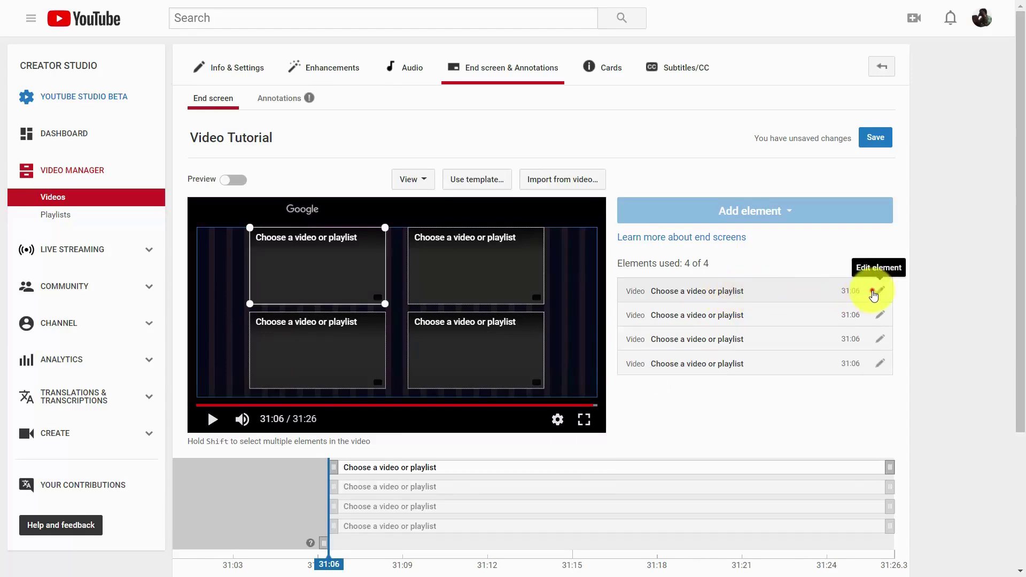
left_click(877, 290)
left_click(430, 314)
left_click(685, 478)
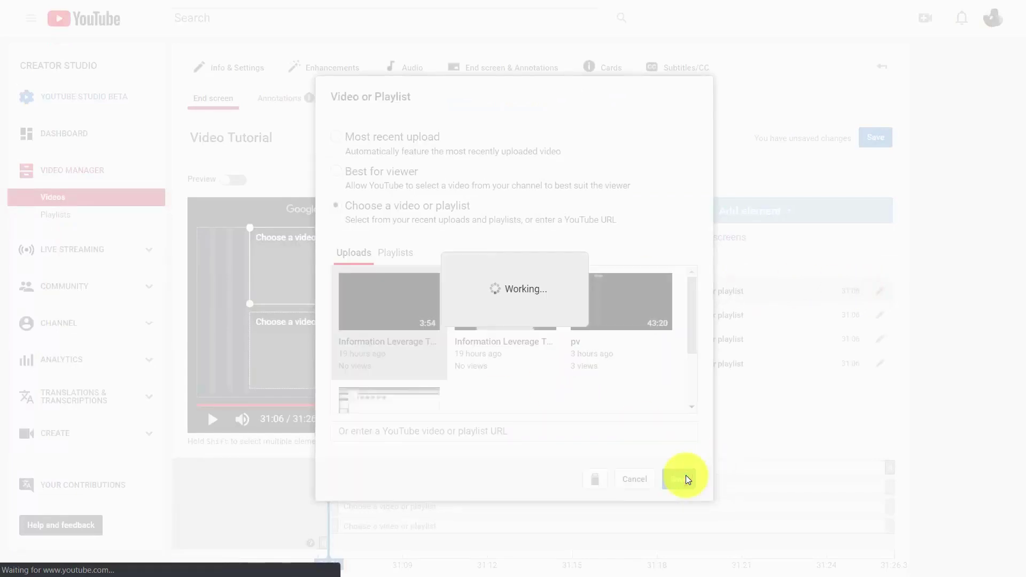
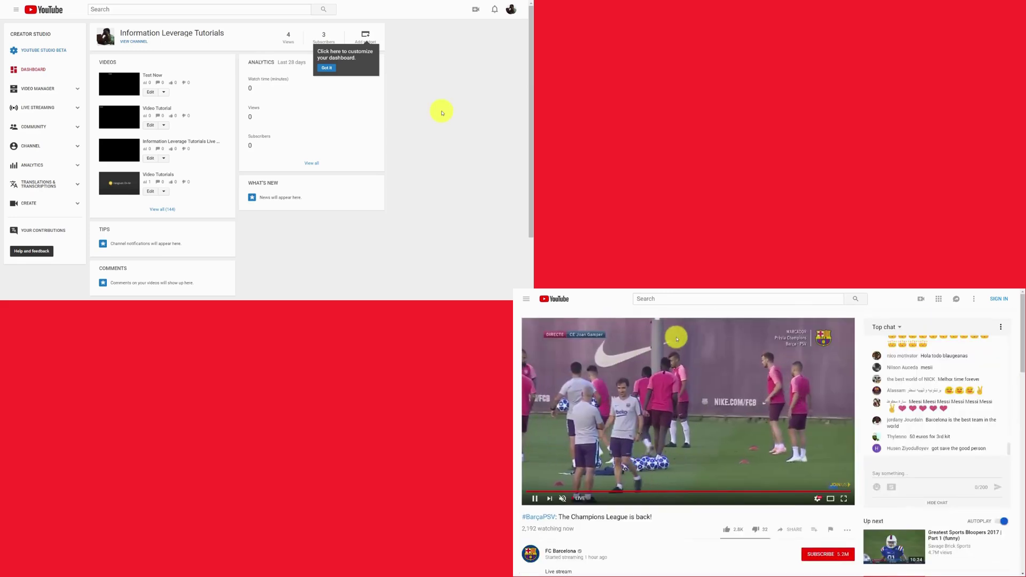
left_click(152, 126)
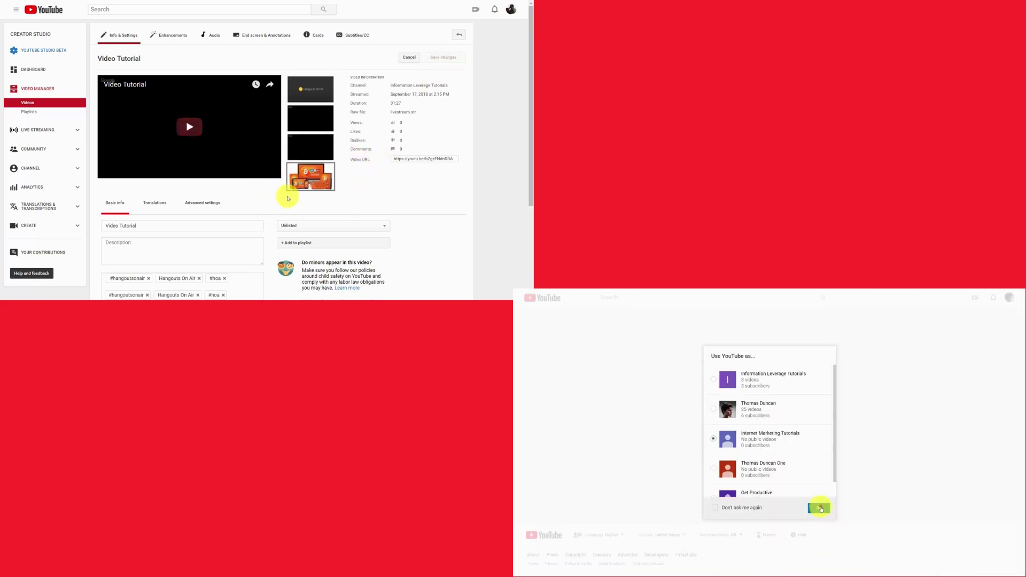
left_click(819, 508)
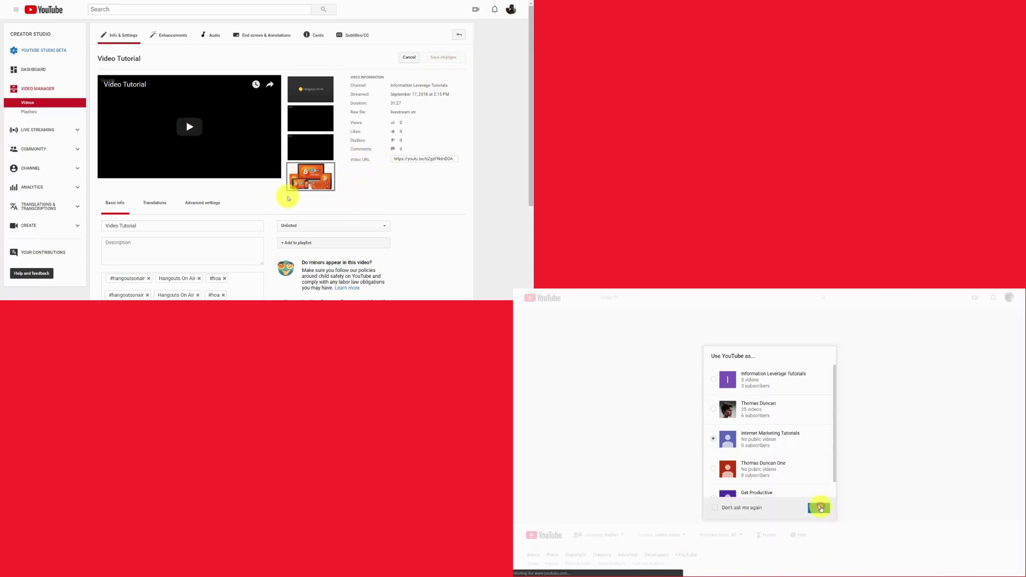
left_click(28, 106)
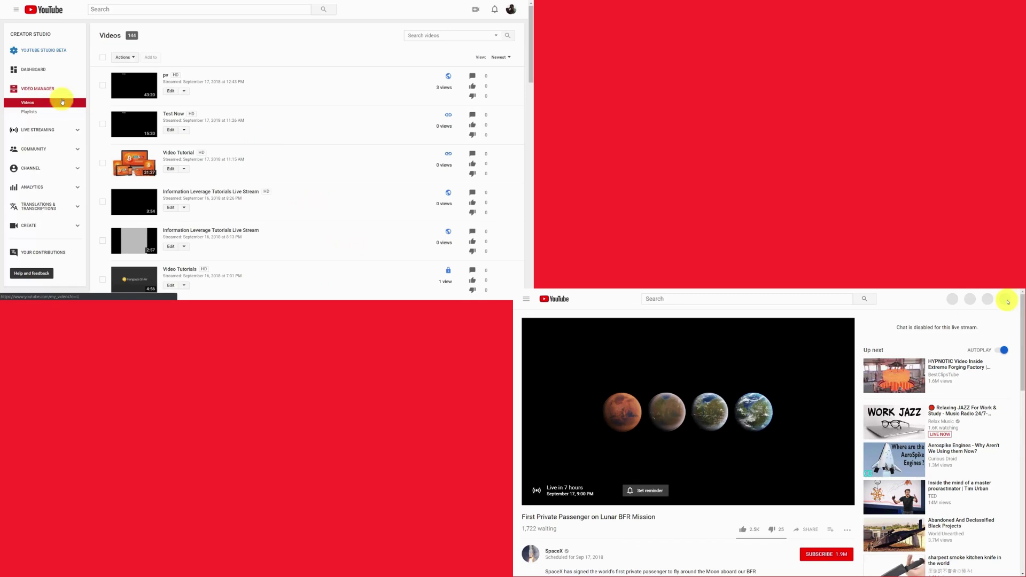
left_click(1004, 298)
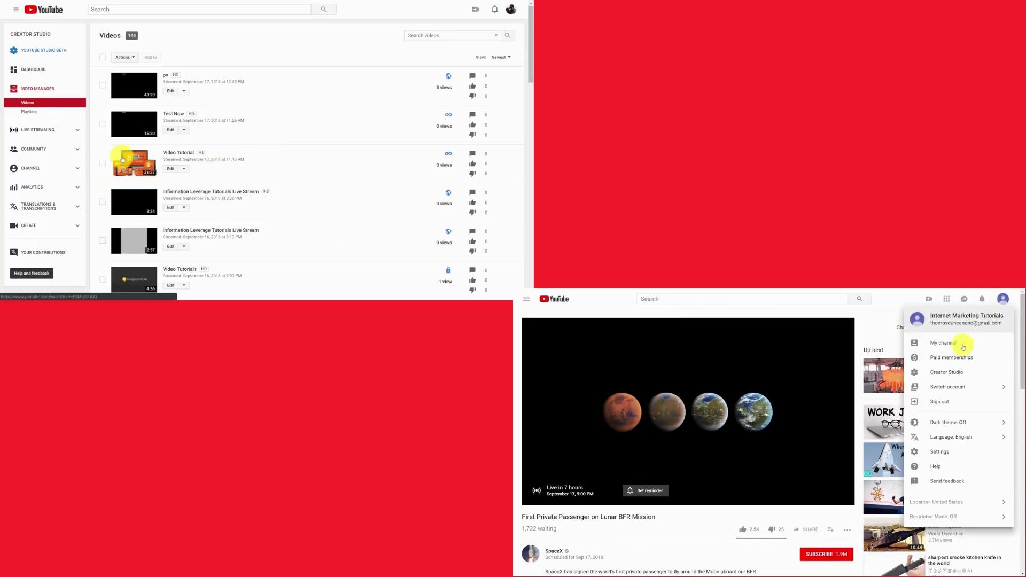
left_click(954, 372)
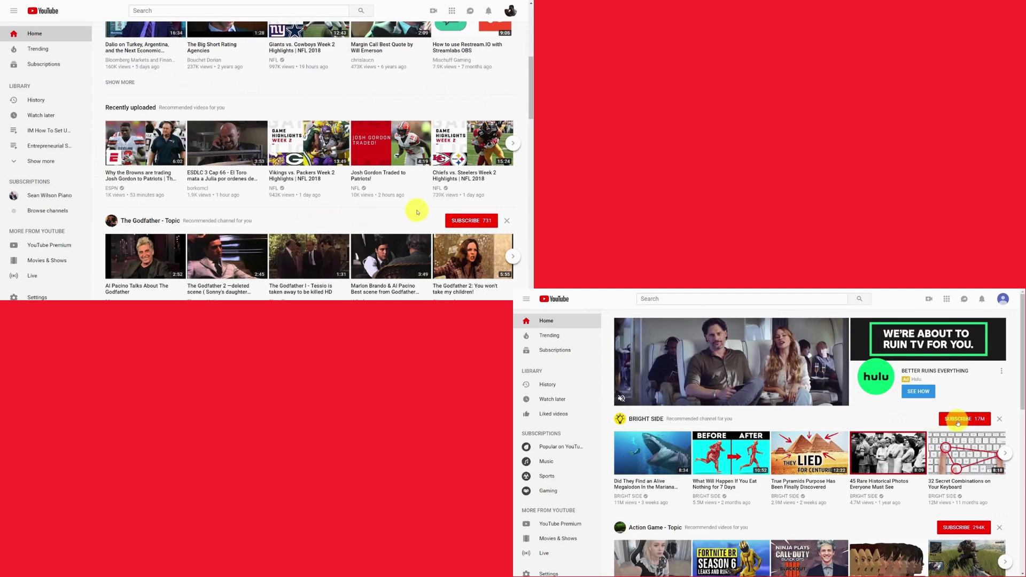
scroll(958, 423, "down", 5)
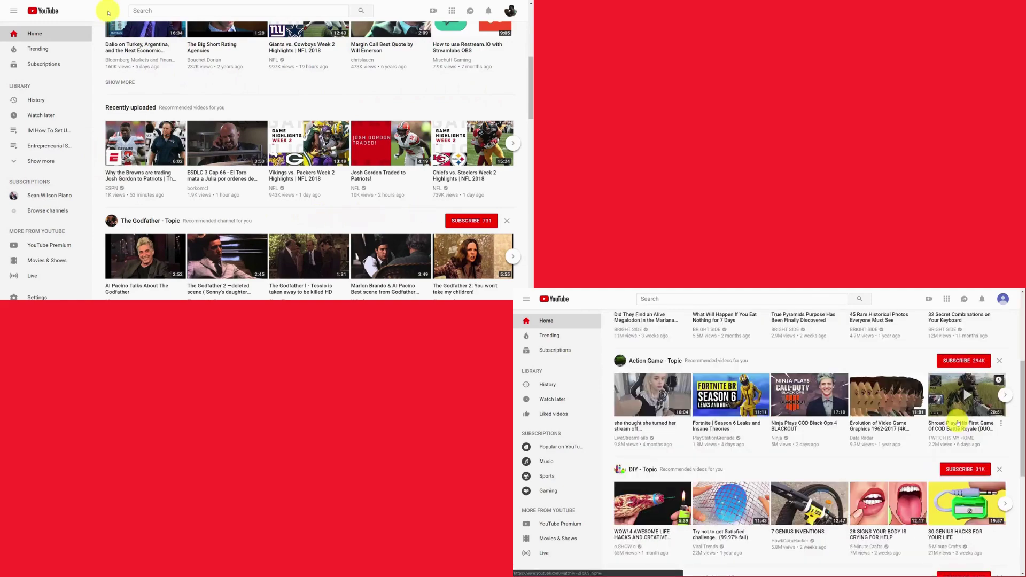
scroll(108, 11, "up", 5)
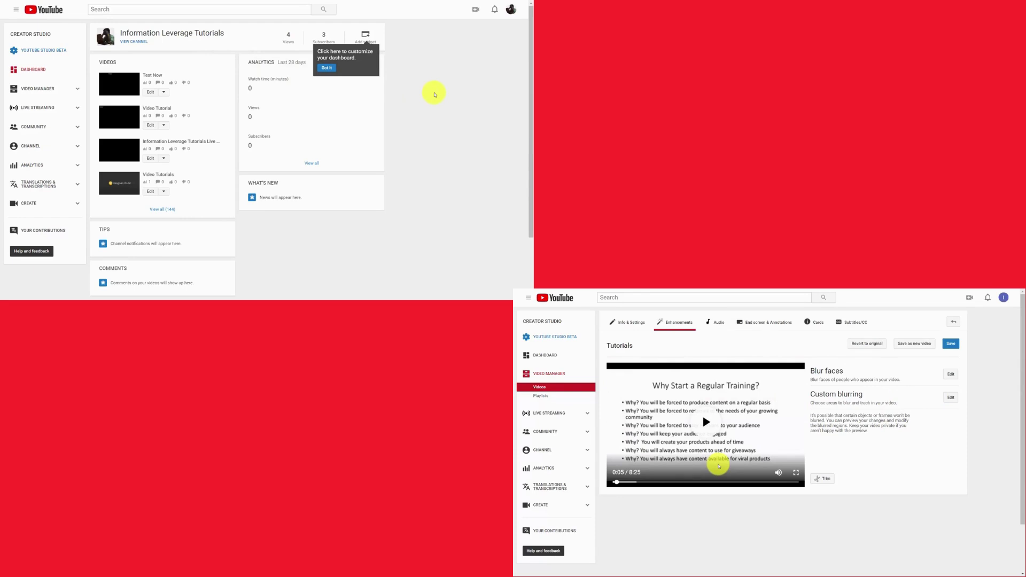
left_click(950, 344)
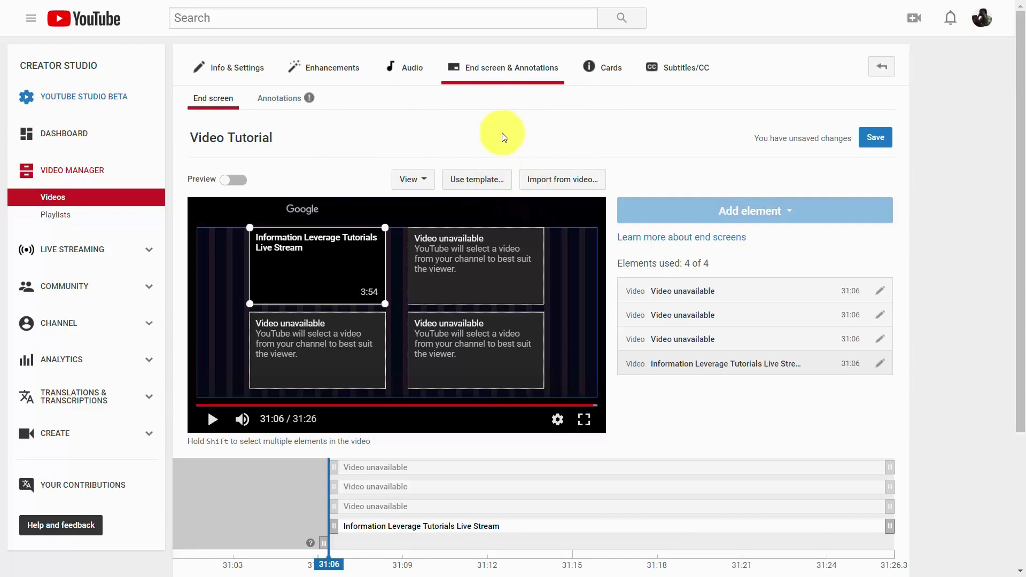
Leave the end screen editor without saving, open the video's cards editor, and pause the playback.
left_click(609, 70)
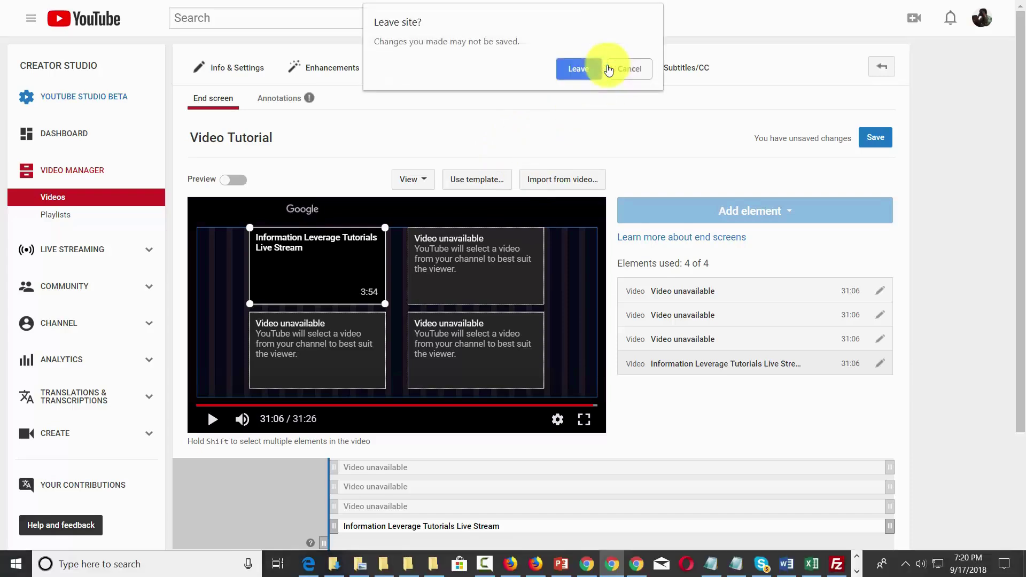
left_click(594, 70)
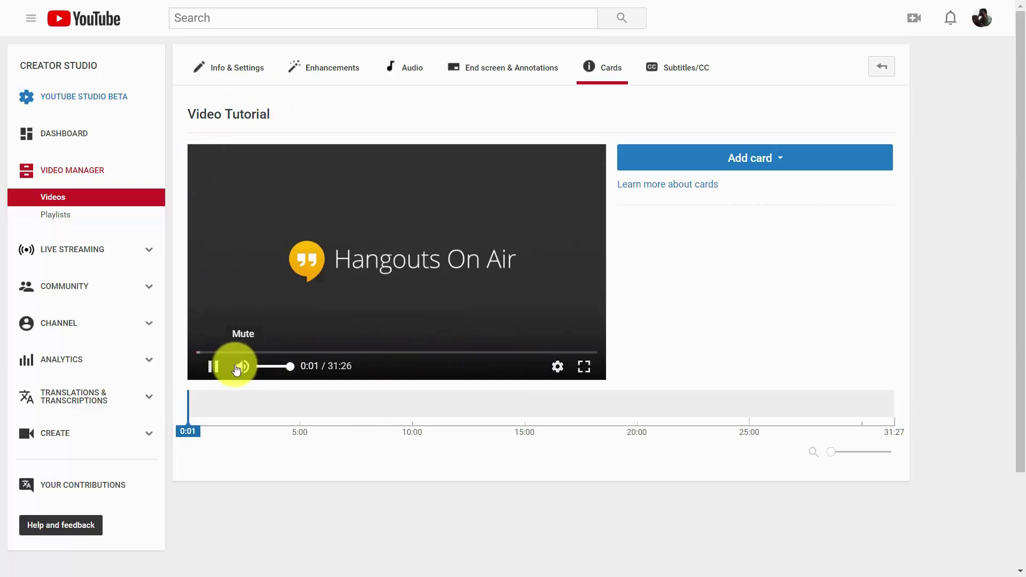
left_click(213, 367)
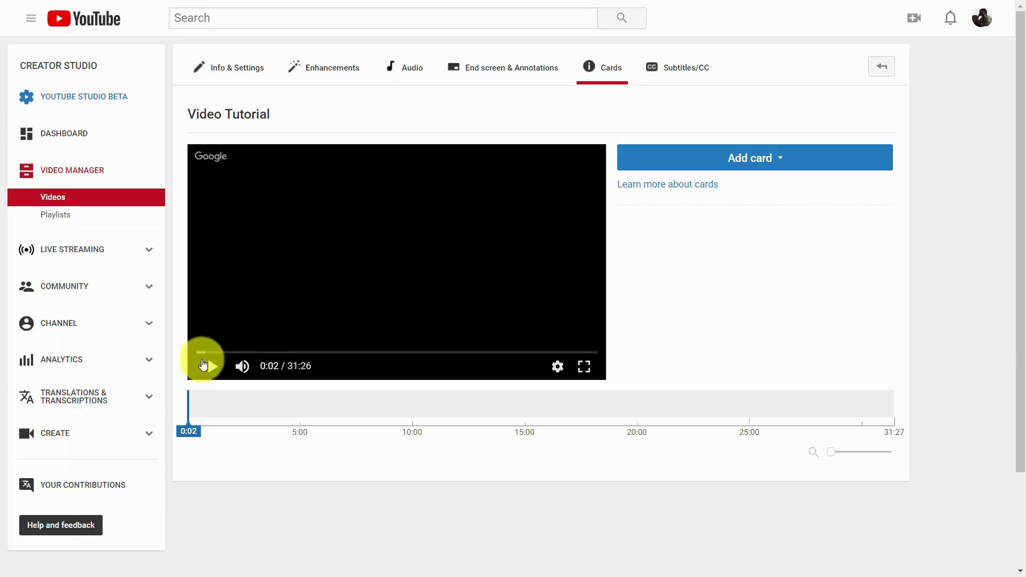
Start a Video or Playlist card at 11:48 and select the 3:54 Information Leverage Tutorials upload for it.
left_click_drag(198, 357, 347, 354)
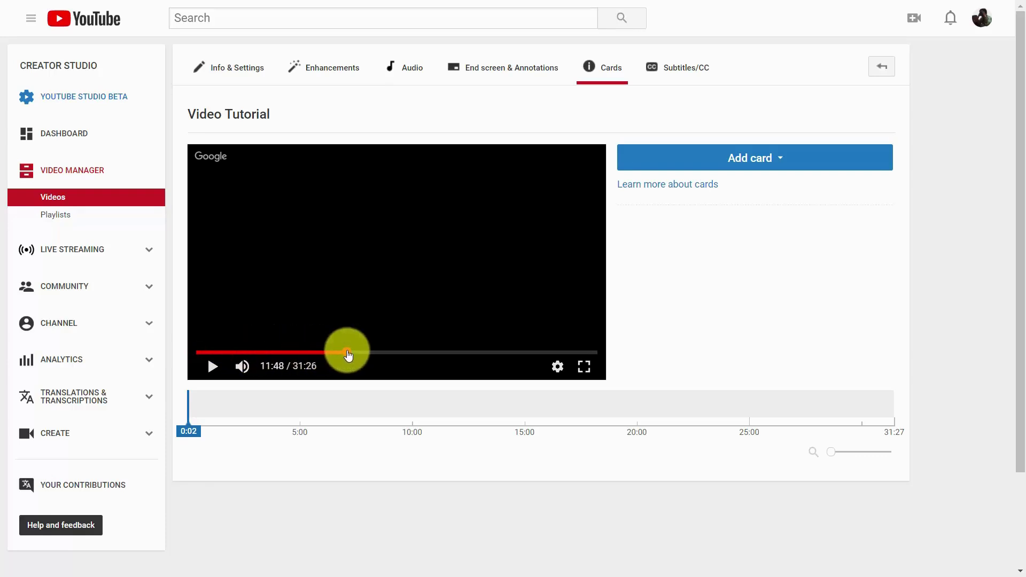
left_click(772, 167)
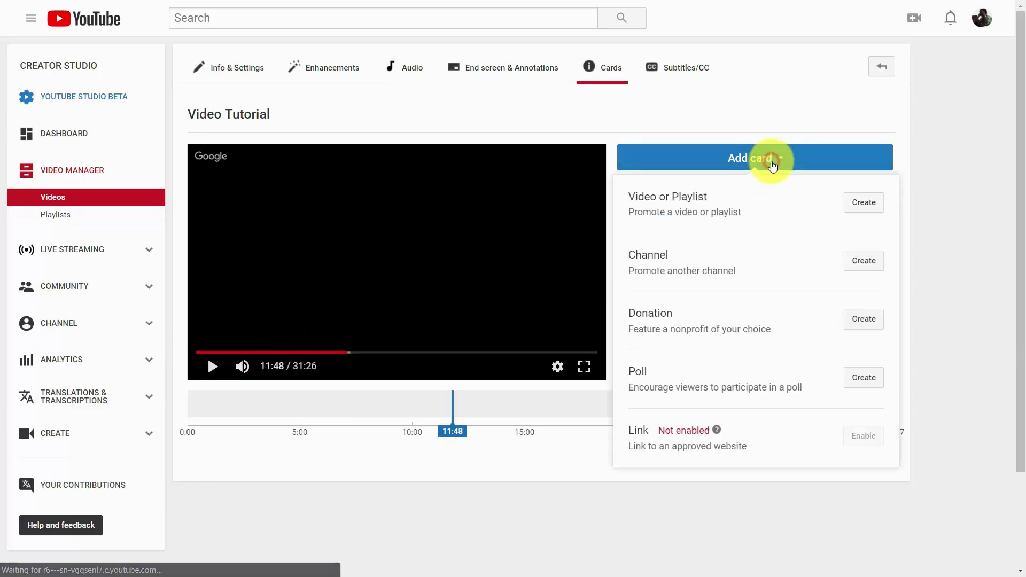
left_click(856, 204)
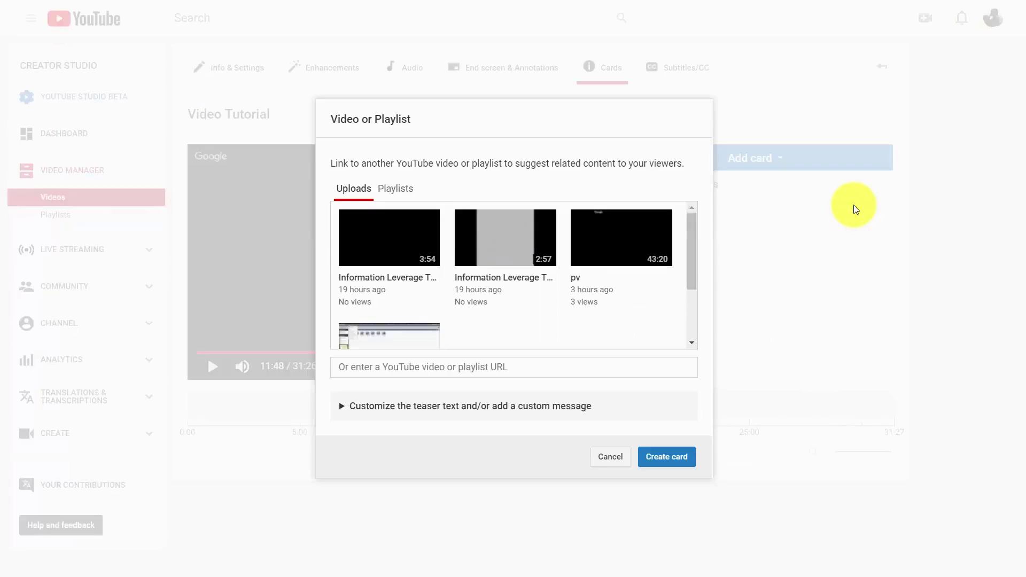
left_click(371, 253)
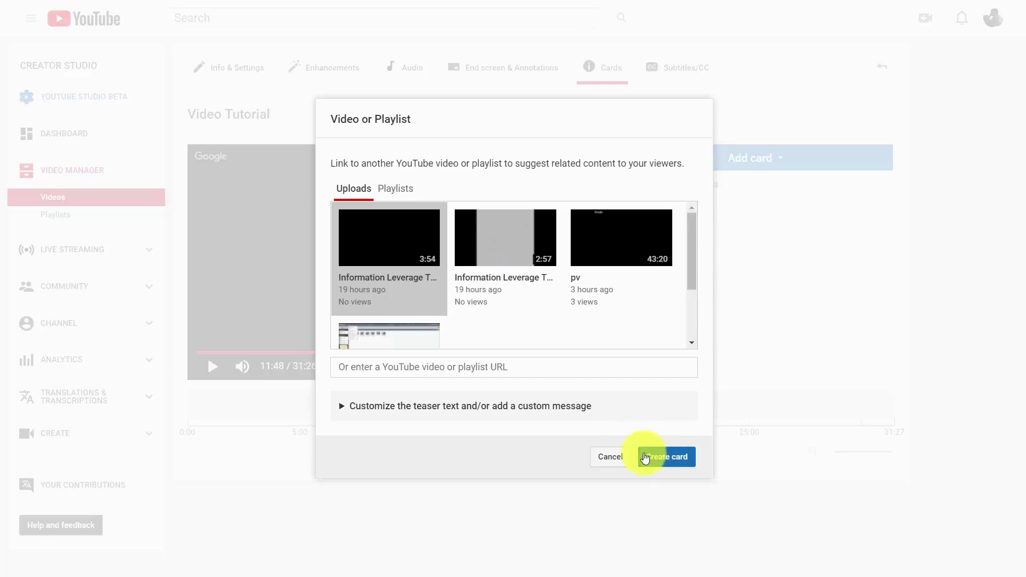
Create the card with custom message "Click and See Our Live Session" and teaser text "Our Session on Tutorials", and open it in the player.
left_click(388, 407)
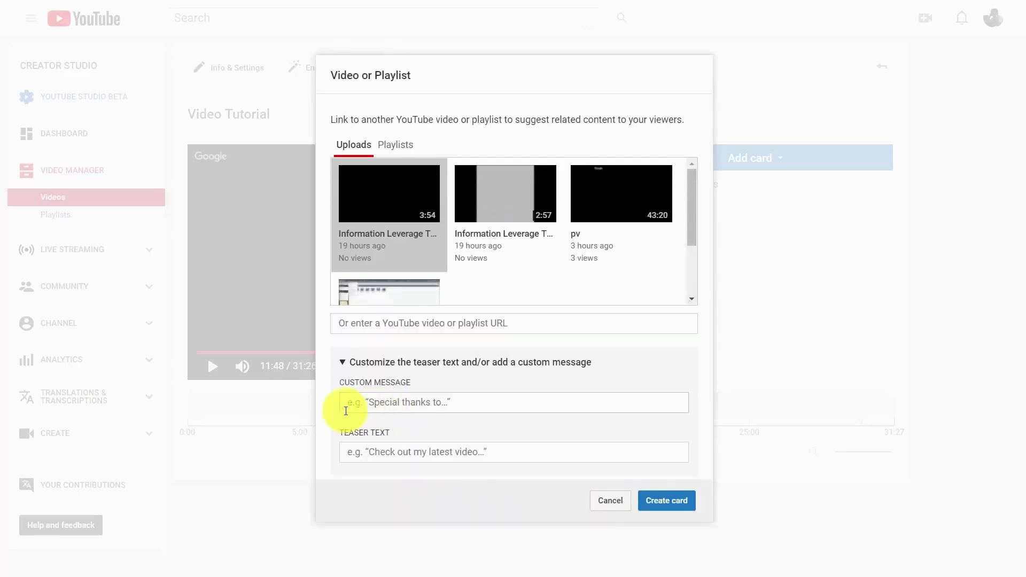
left_click(411, 406)
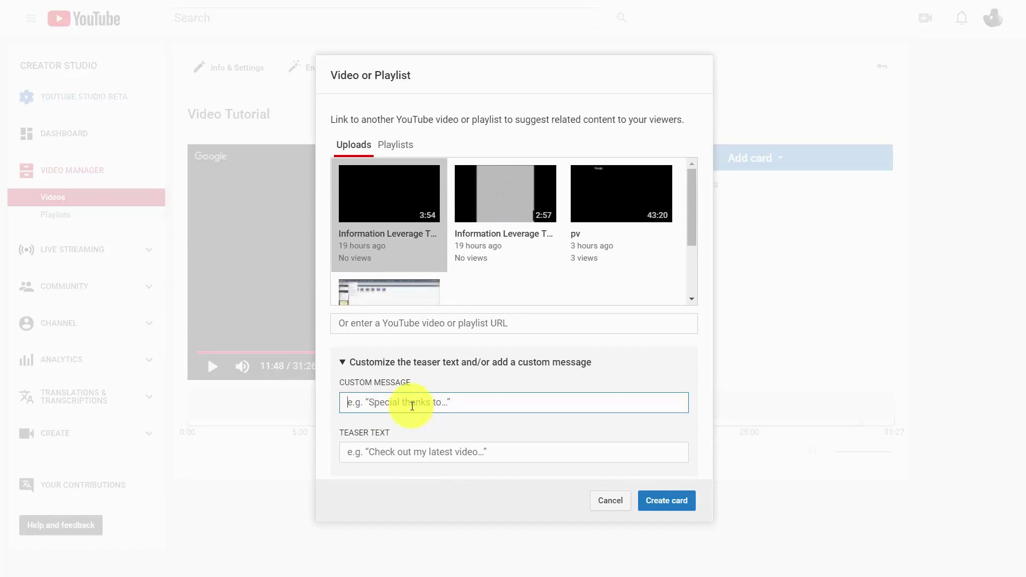
type("Click and See Our Live Session")
key("Tab")
type("Our Session on Tutorials")
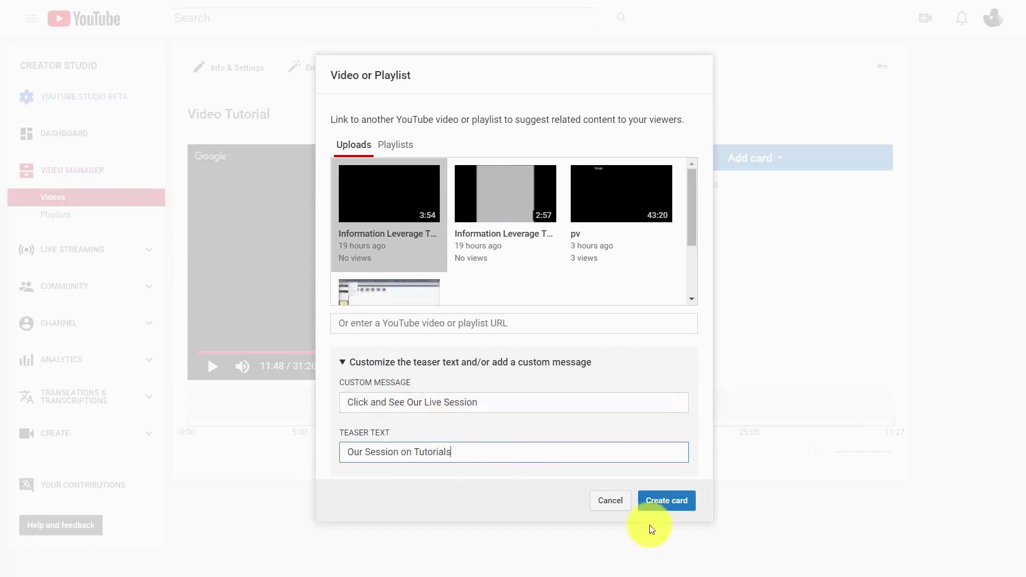
left_click(657, 500)
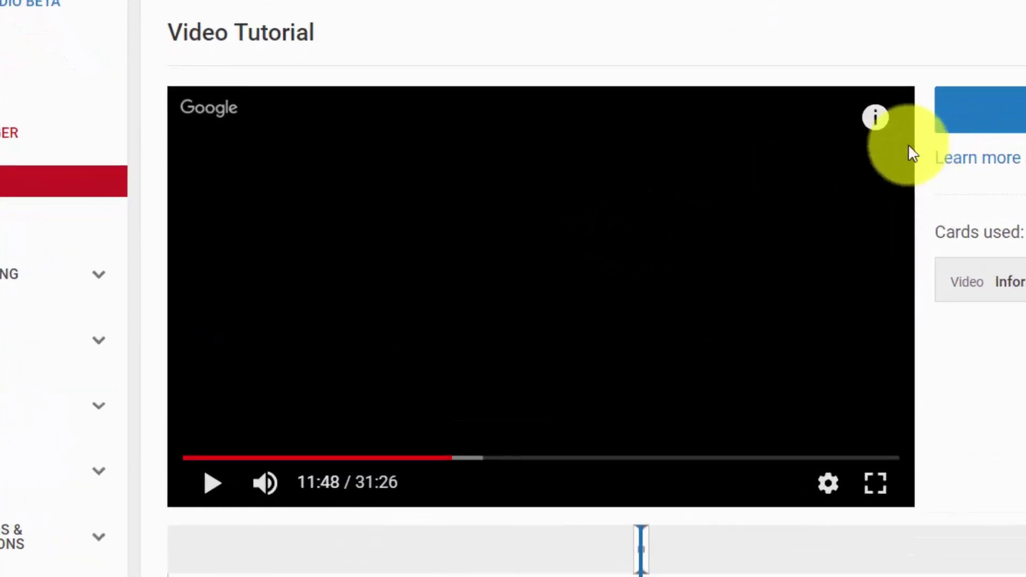
mouse_move(596, 168)
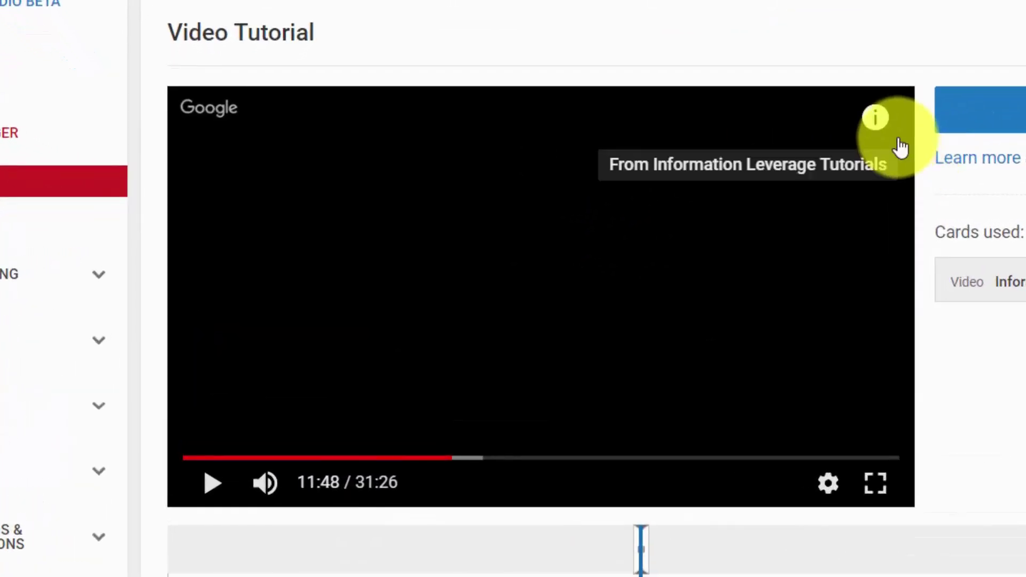
left_click(877, 119)
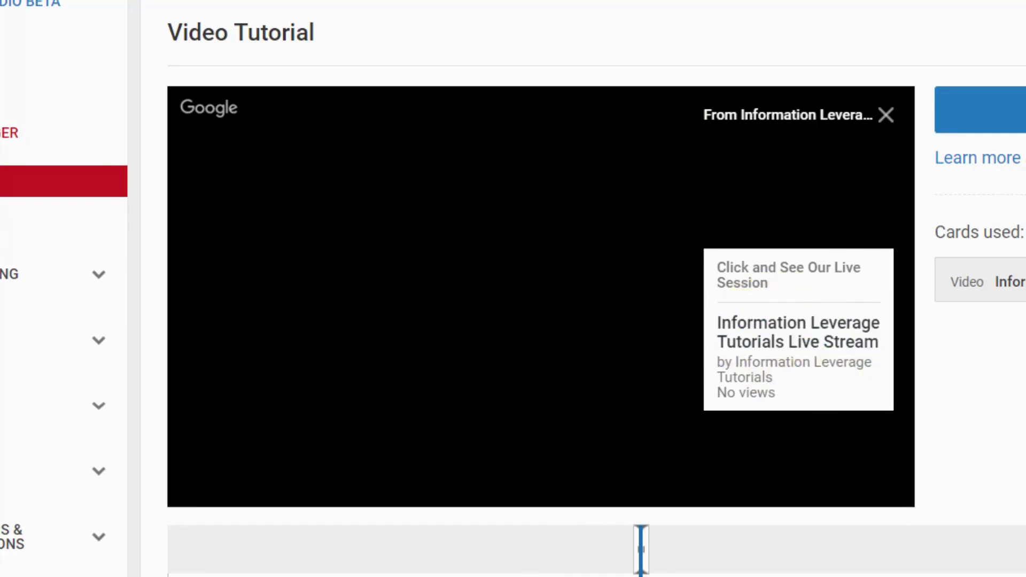
Add a video card at 18:39 for the pv upload with custom message "Click To Get Videos" and teaser text "Watch Our Videos".
left_click_drag(458, 460, 611, 478)
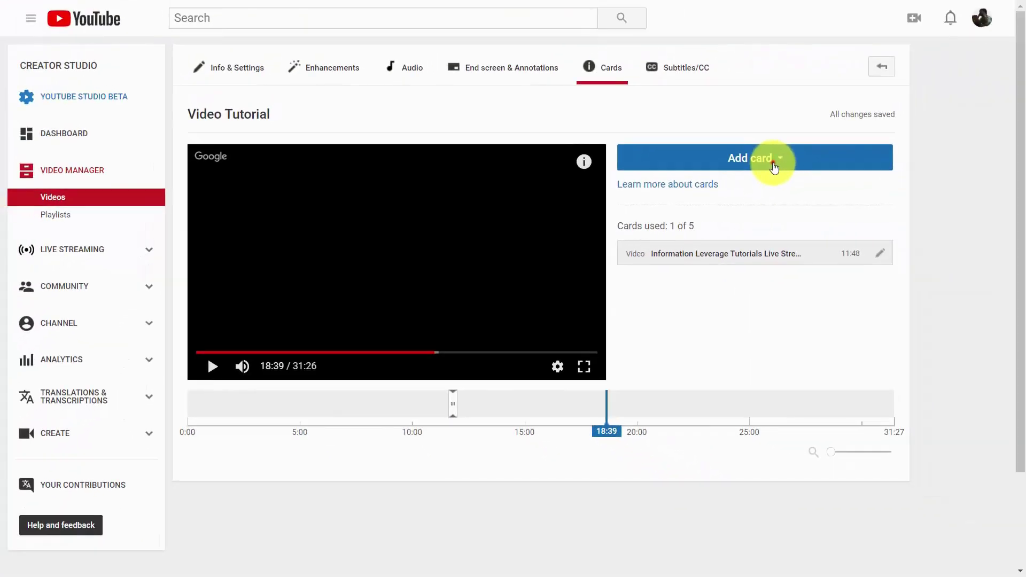
left_click(1015, 126)
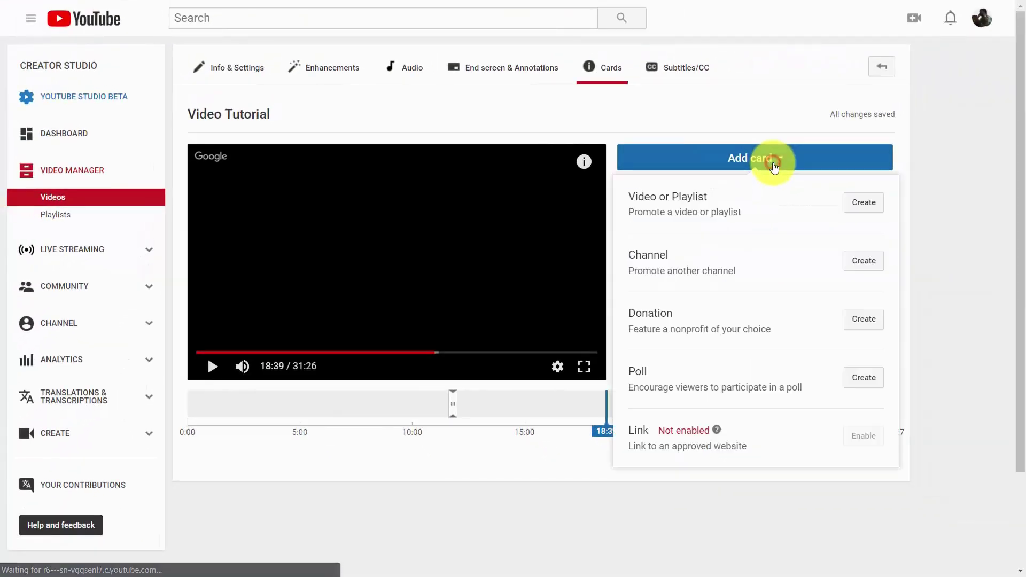
left_click(854, 209)
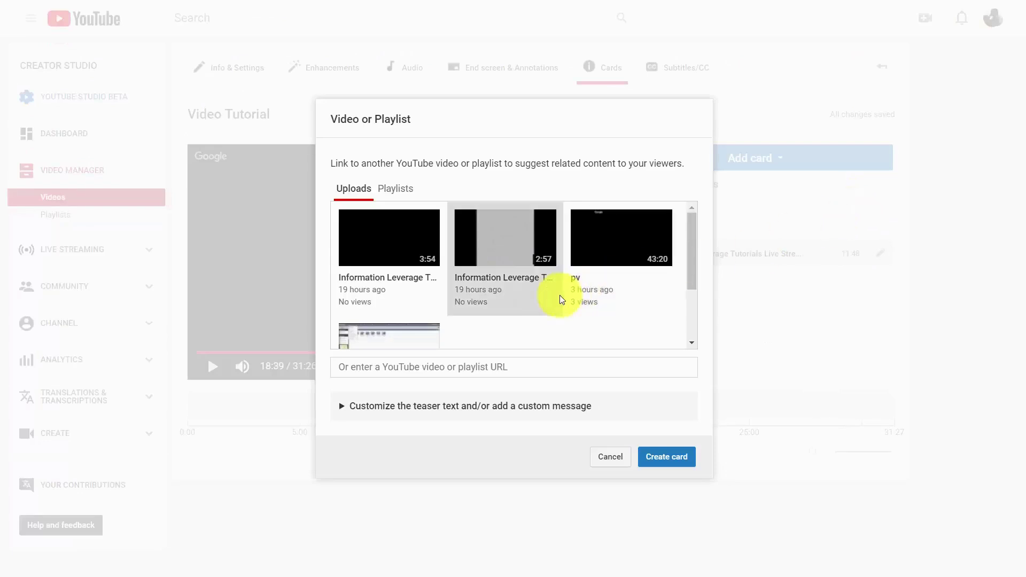
left_click(606, 246)
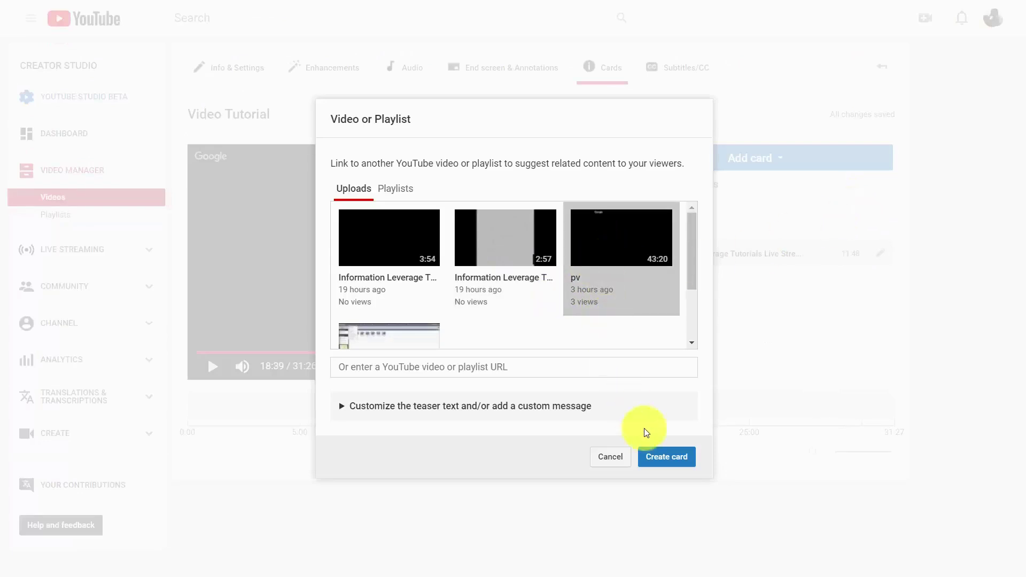
left_click(348, 407)
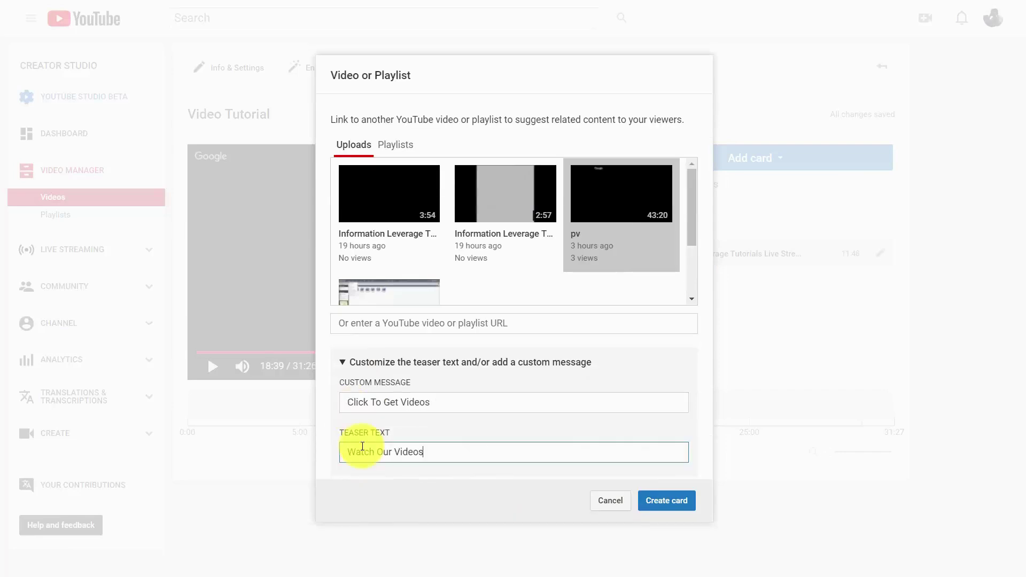
left_click(652, 504)
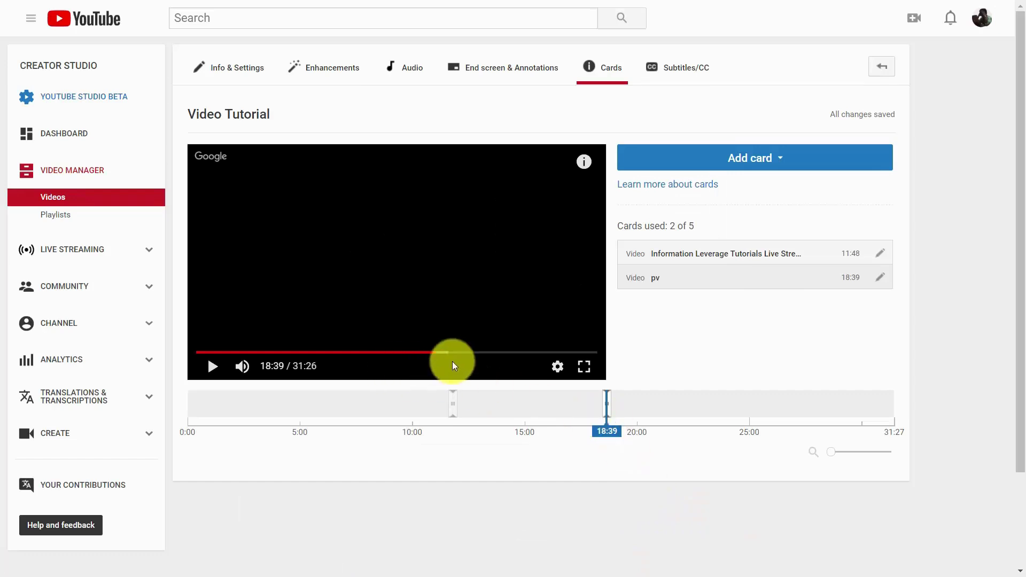
Preview the video's promoted cards in the player and check the available card types.
mouse_move(582, 170)
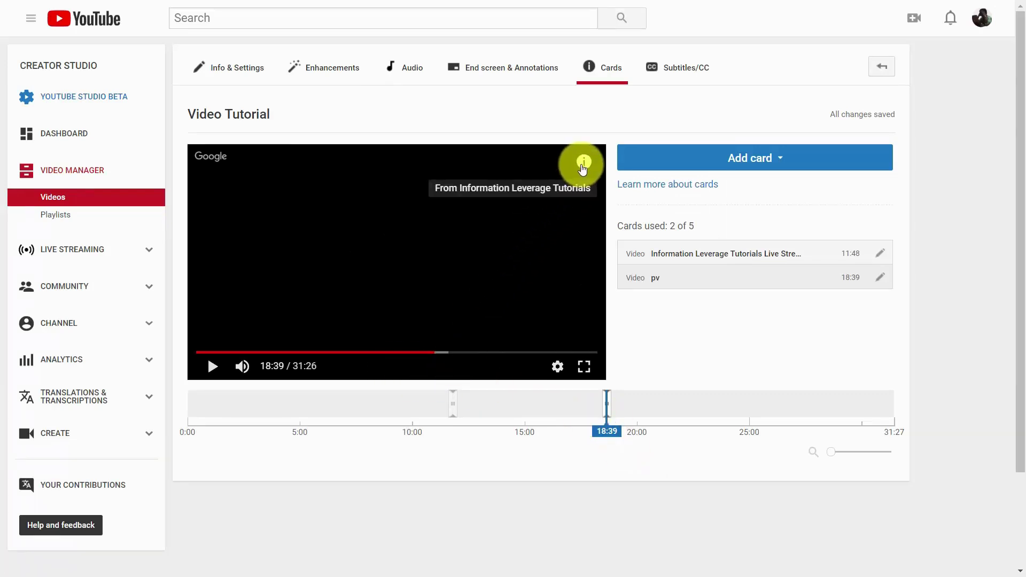
left_click(582, 169)
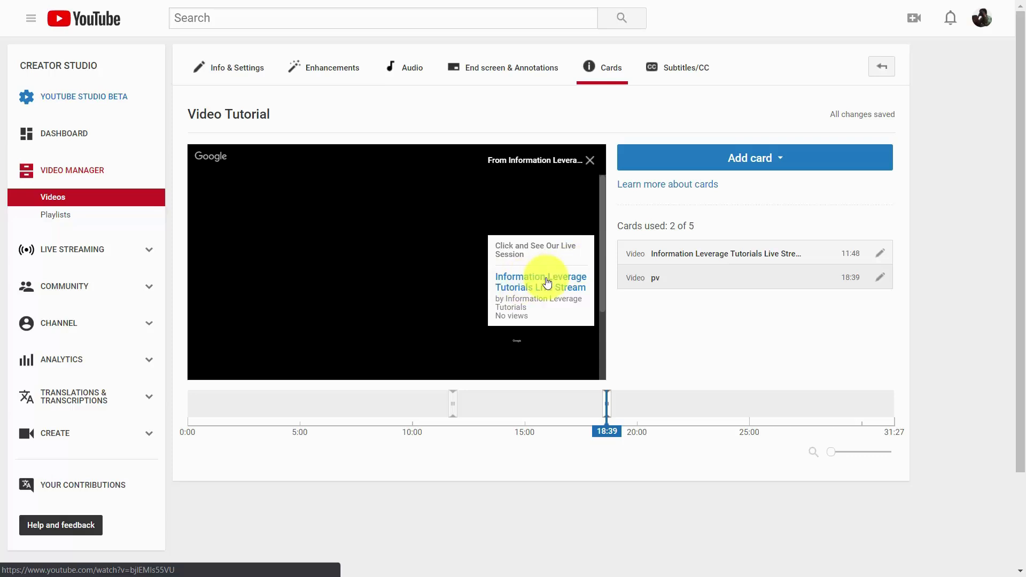
left_click(745, 158)
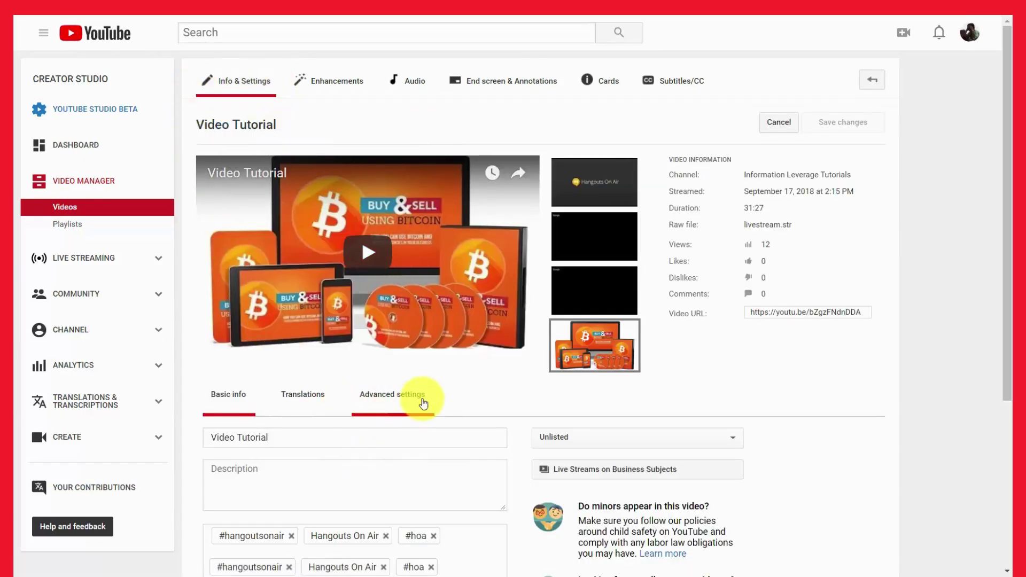
Allow live chat replay in the advanced settings of Video Tutorial.
left_click(394, 395)
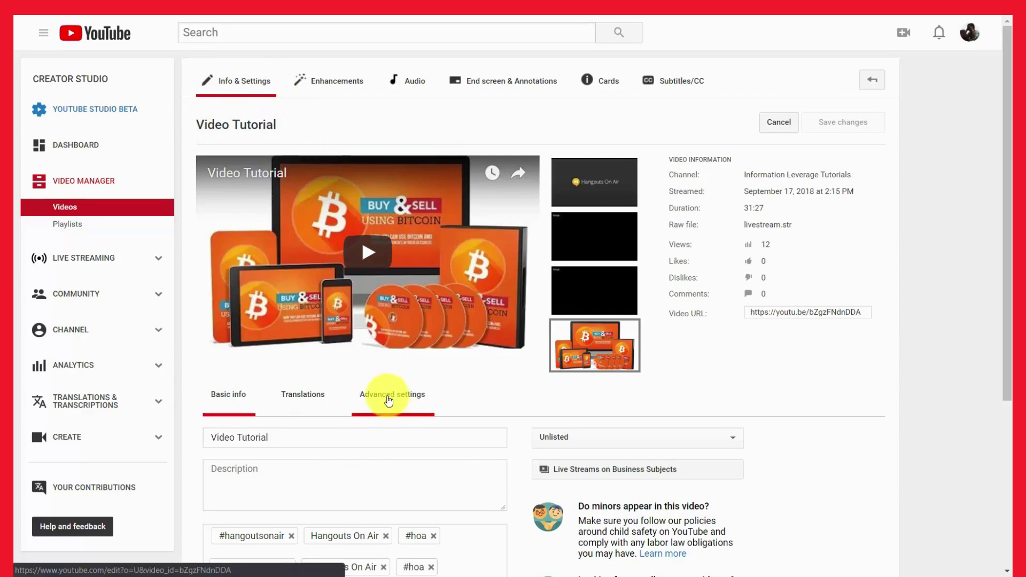
scroll(486, 402, "down", 3)
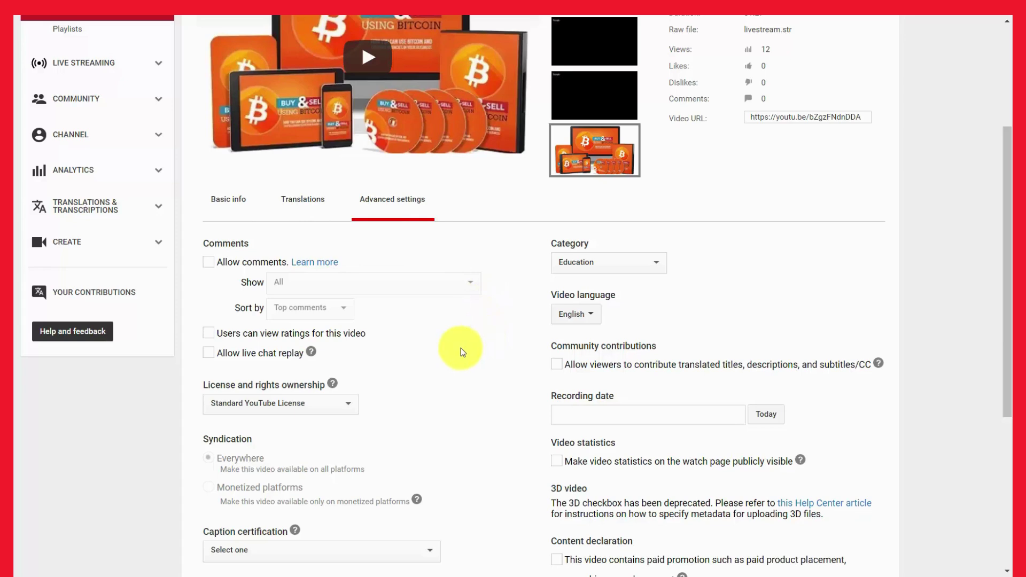
left_click(209, 354)
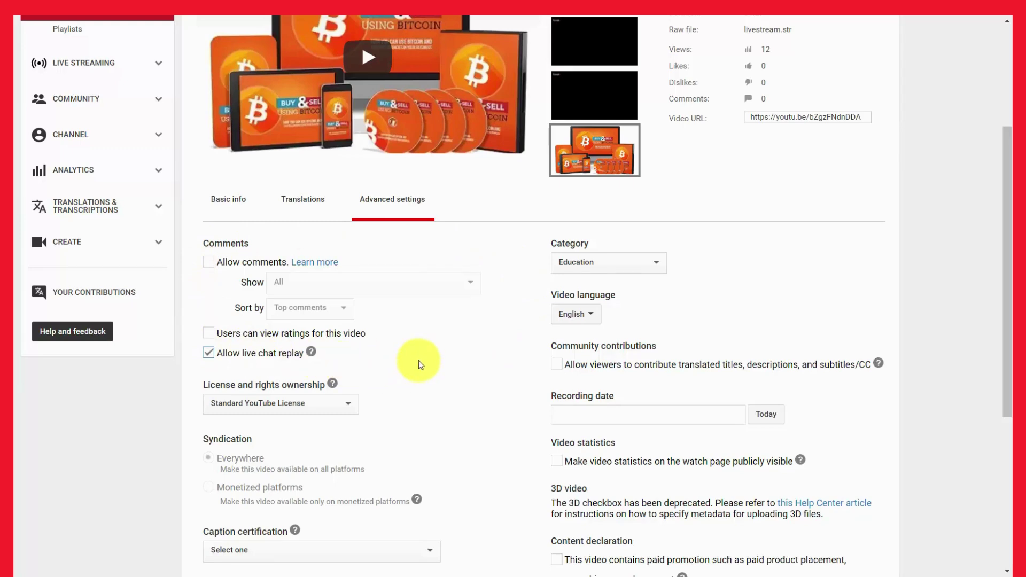
Review the remaining advanced settings, including distribution options, age restriction and video statistics.
scroll(418, 360, "down", 5)
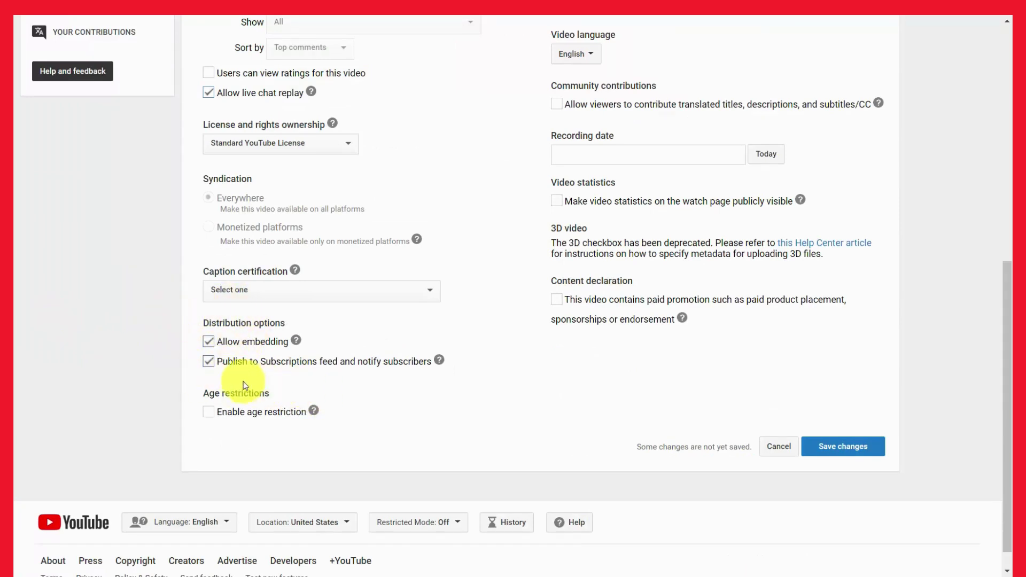
left_click(207, 342)
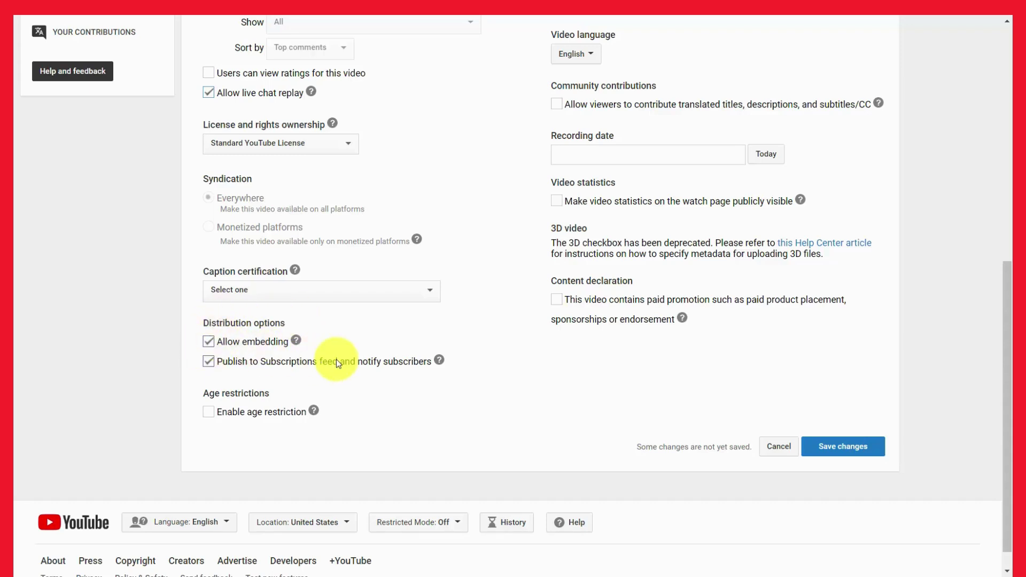
scroll(337, 364, "up", 3)
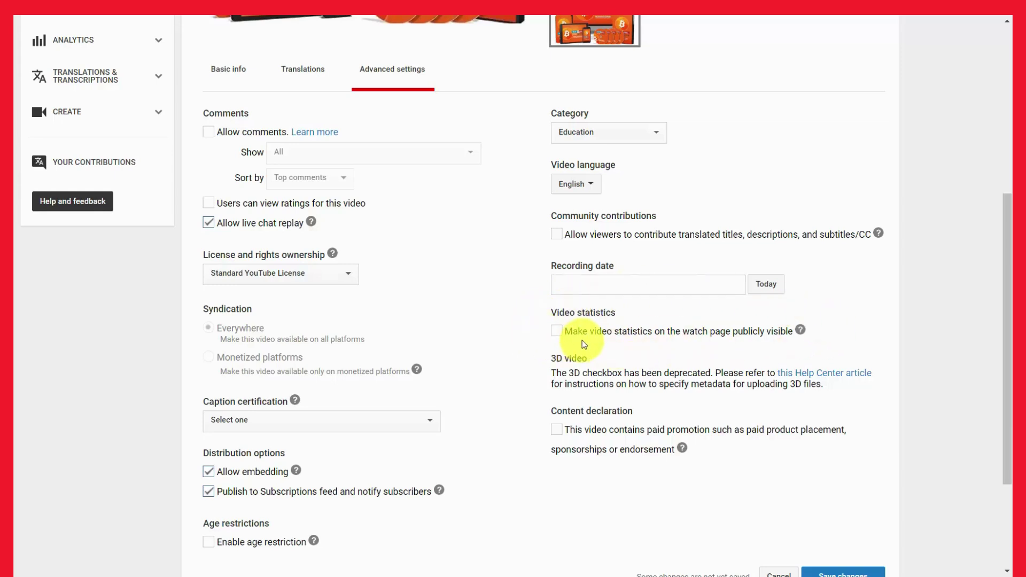
scroll(584, 344, "up", 2)
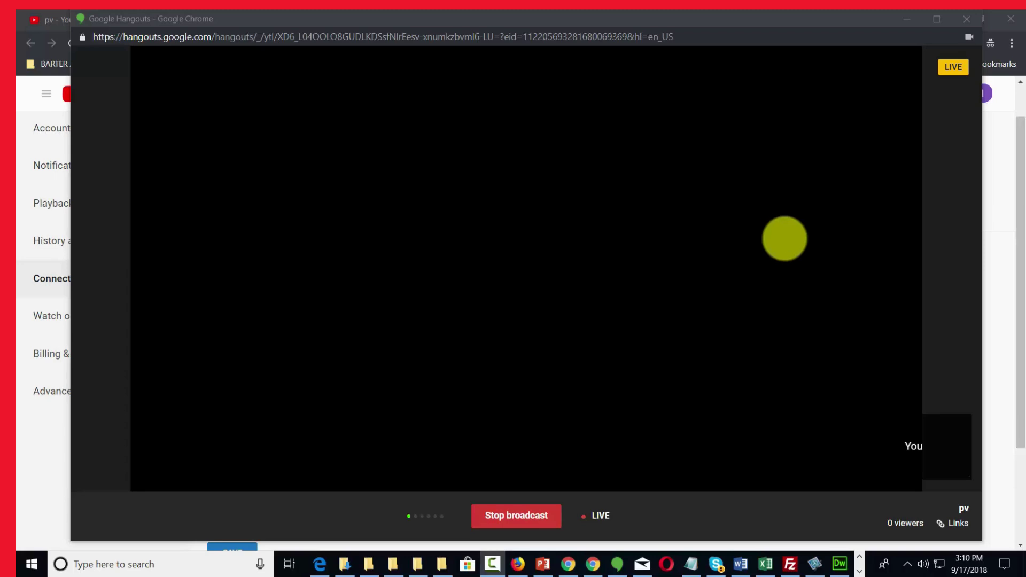
Copy the YouTube Page link of the live broadcast from the Google Hangouts window.
mouse_move(600, 154)
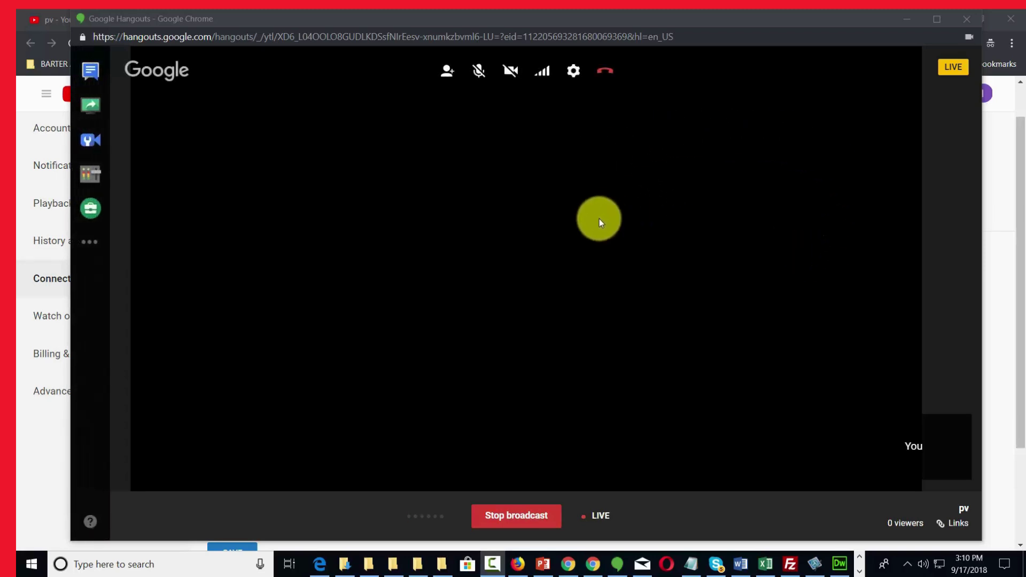
left_click(954, 525)
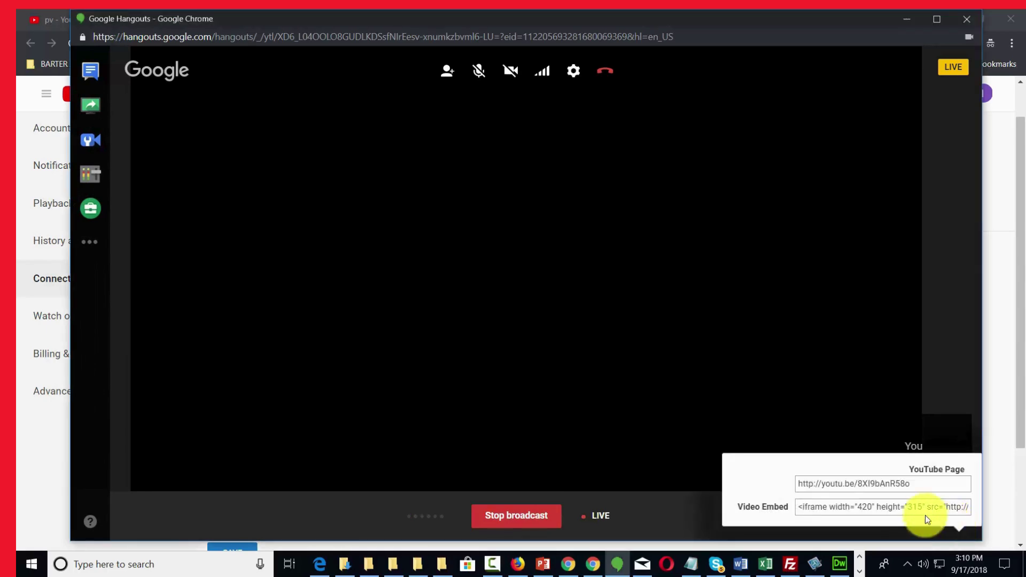
left_click_drag(903, 484, 779, 488)
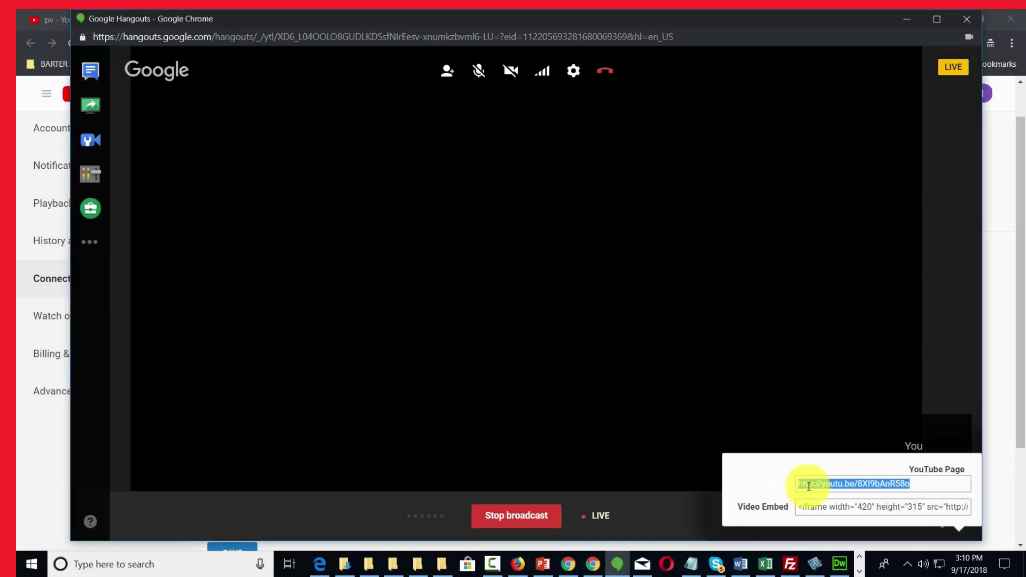
right_click(807, 486)
left_click(826, 423)
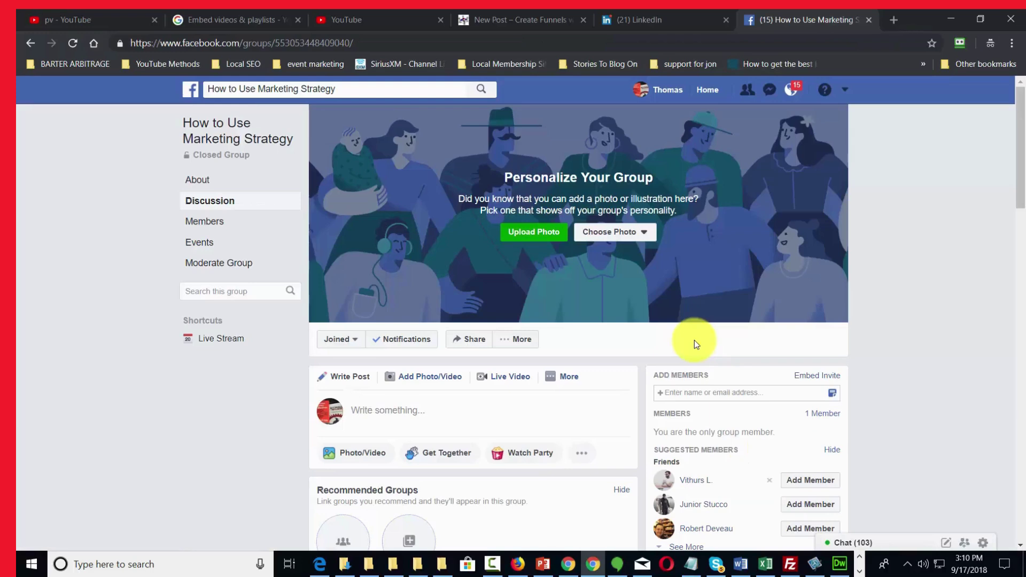
Create a one-time event named Live Event Stream in the Facebook group, starting 9/20/2018 at 3:10 PM and inviting all members.
key("F11")
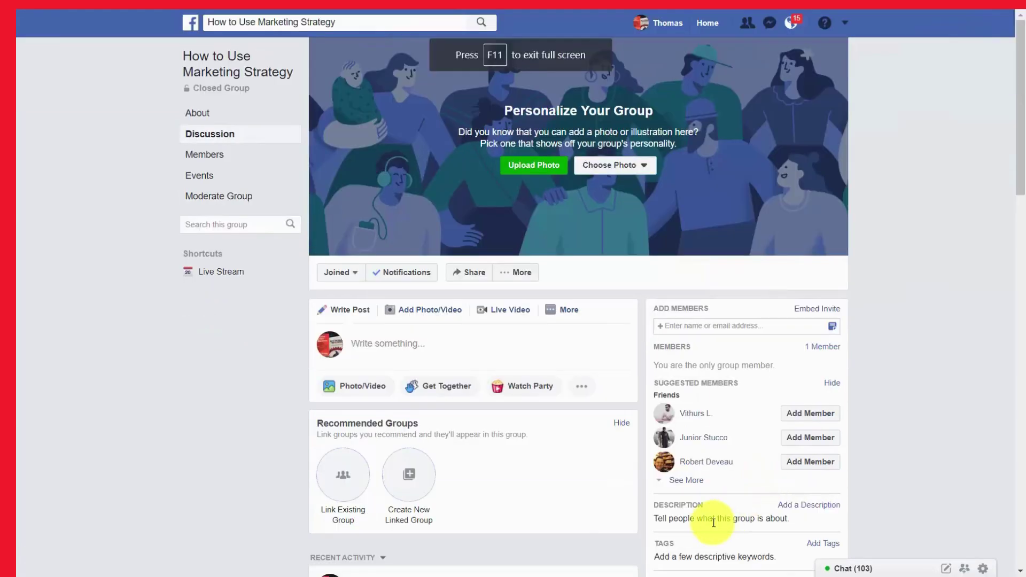
left_click(569, 314)
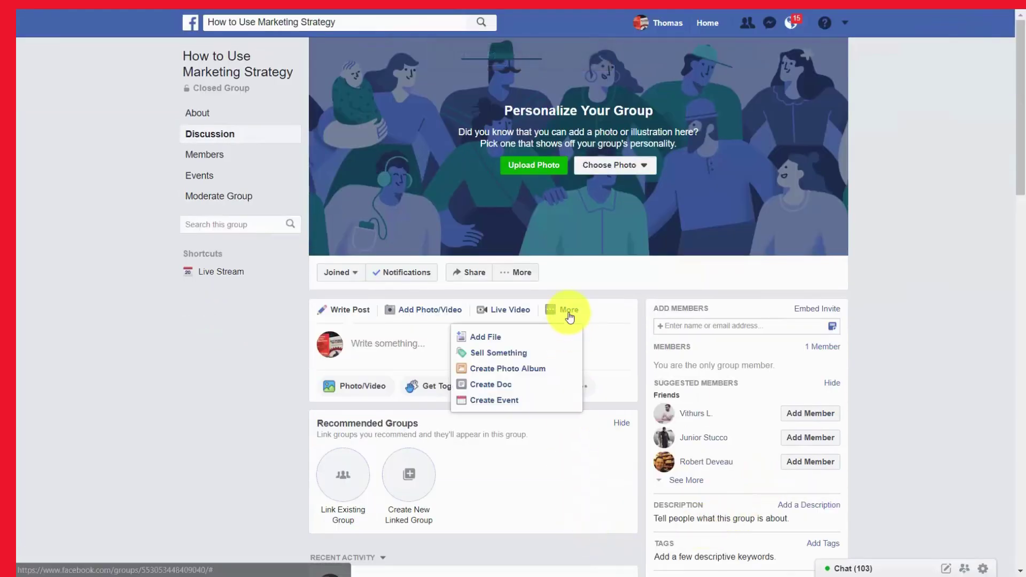
left_click(495, 398)
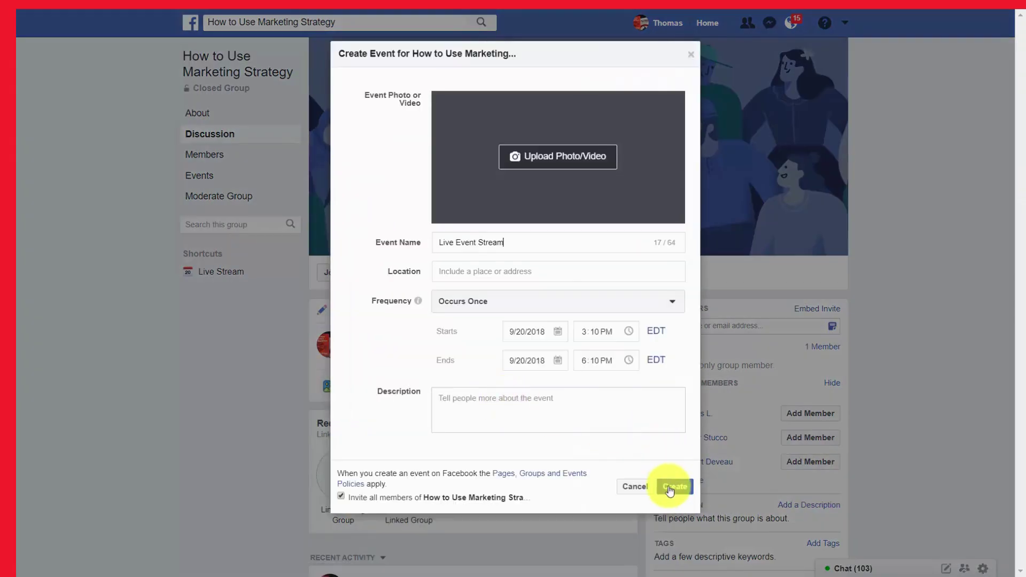
left_click(670, 487)
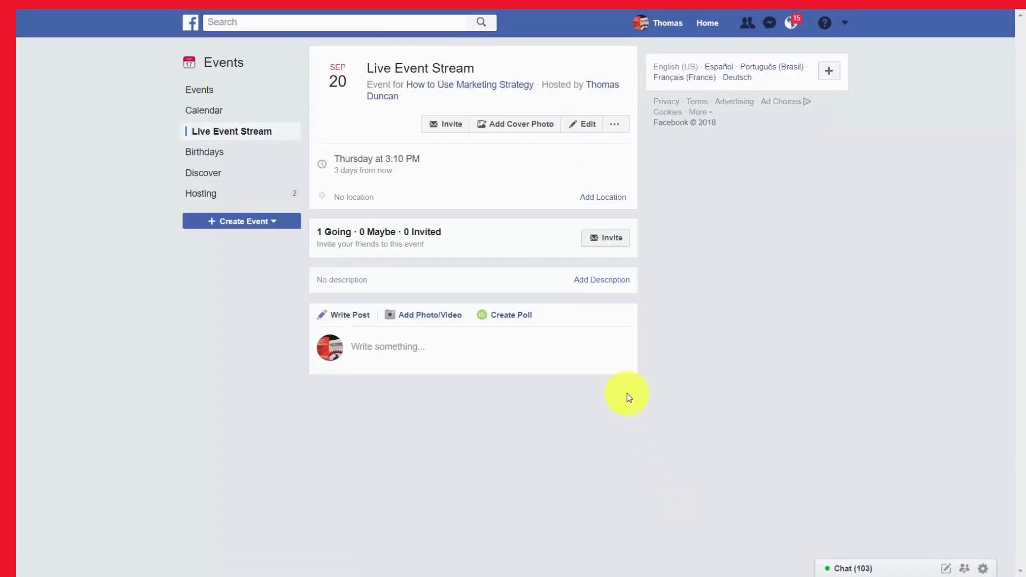
Return to the group and post the copied YouTube link as a comment on the Live Event Stream event, then open the shared video.
left_click(460, 86)
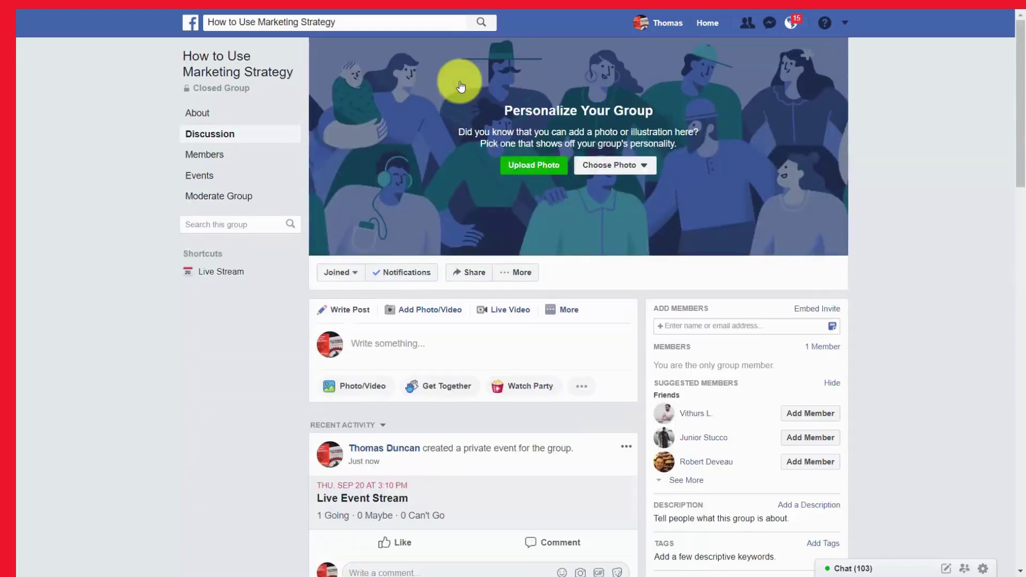
scroll(506, 187, "down", 4)
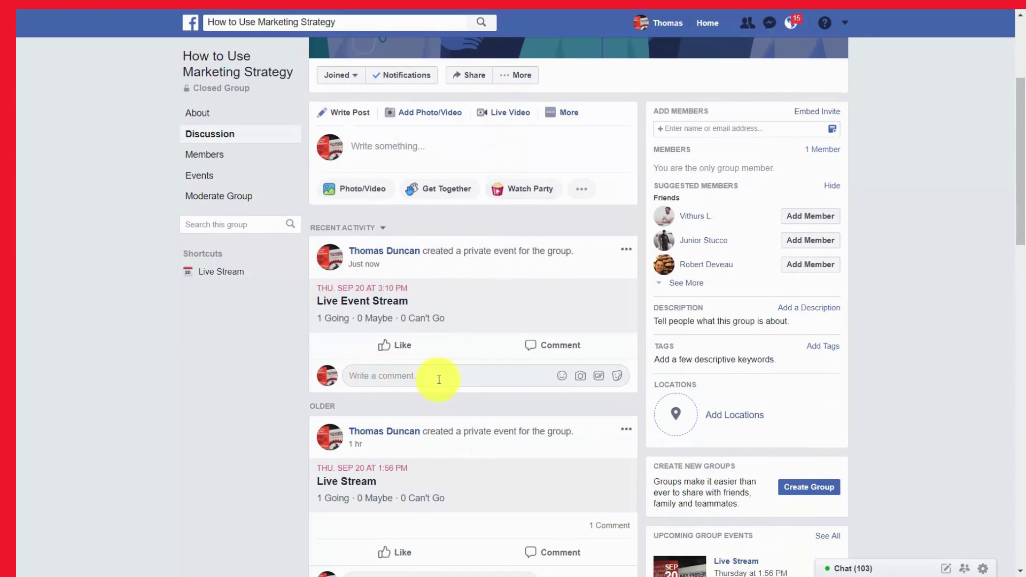
right_click(397, 376)
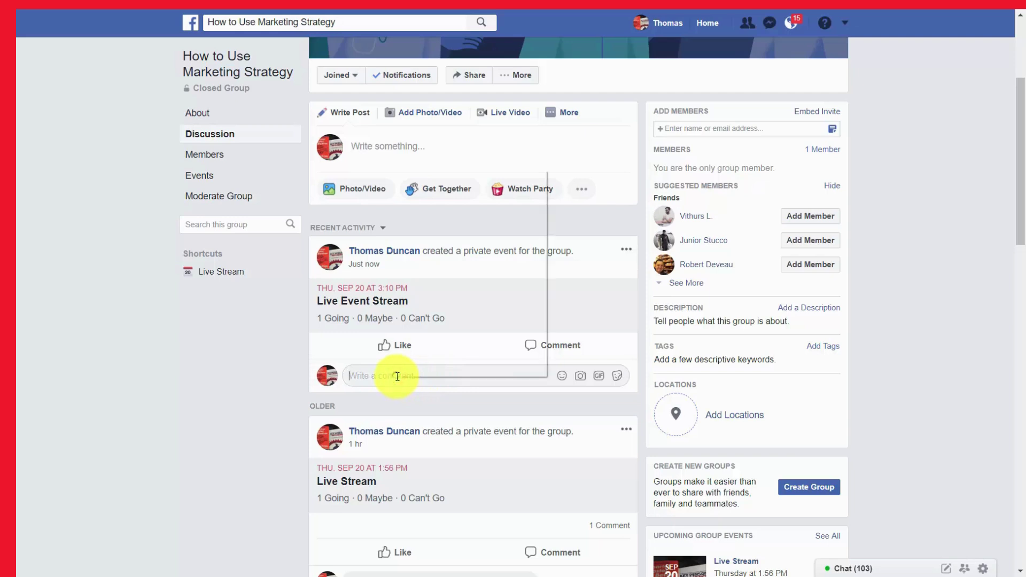
left_click(430, 272)
key("ctrl+z")
left_click(486, 409)
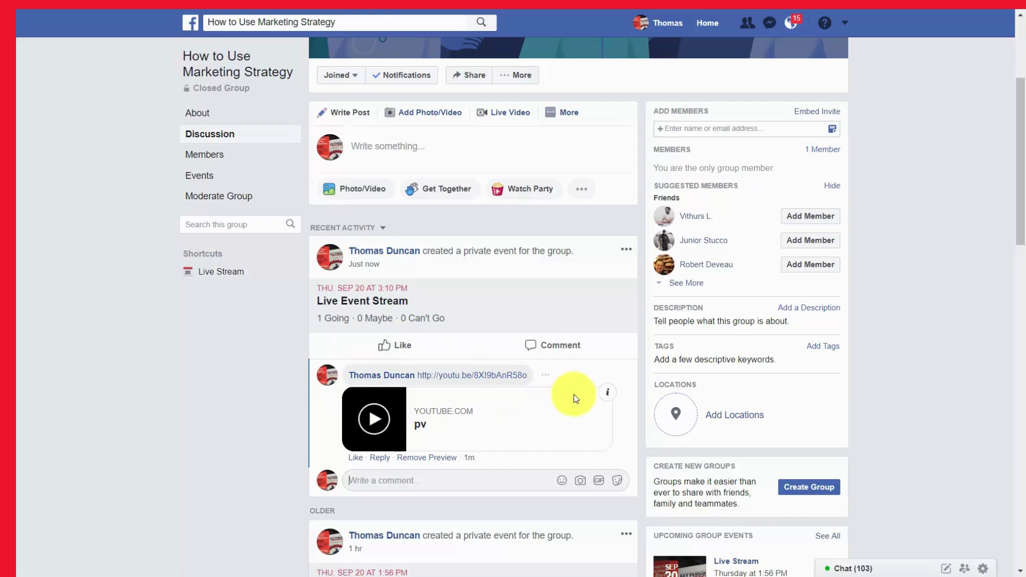
left_click(383, 421)
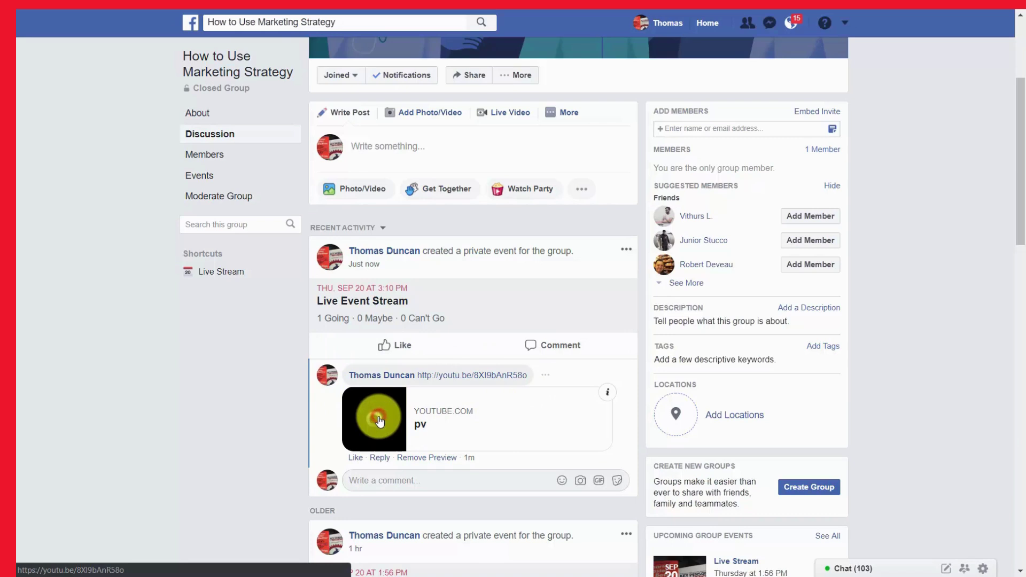
scroll(486, 424, "down", 1)
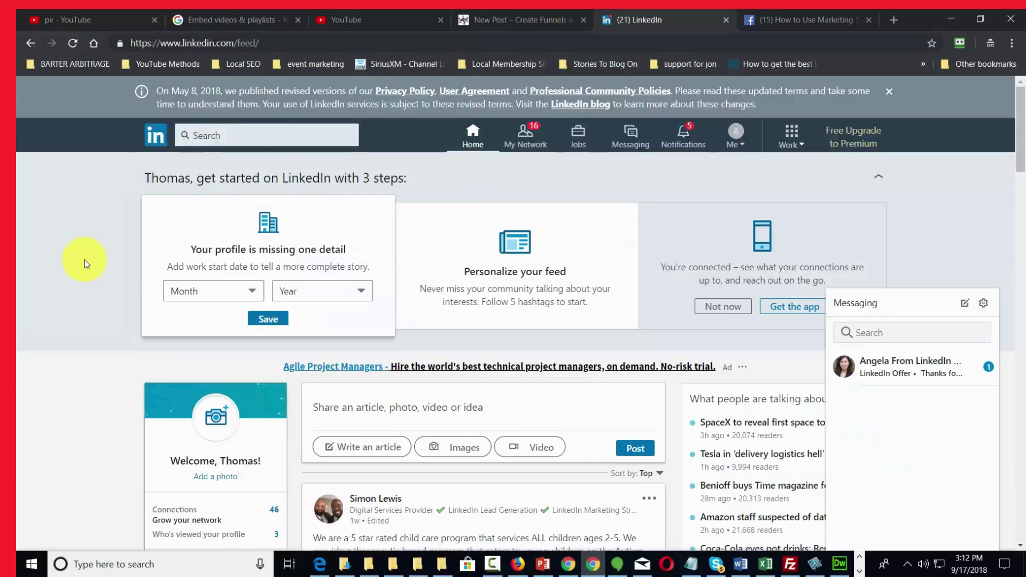
scroll(460, 391, "down", 1)
scroll(460, 391, "down", 1)
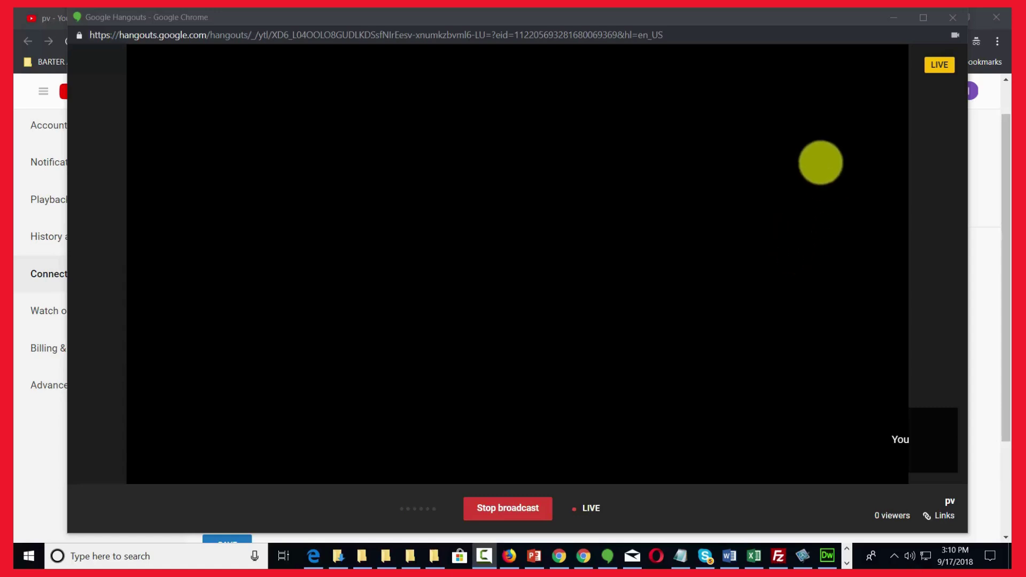
Copy the YouTube Page link of the live pv broadcast from the Google Hangouts window.
mouse_move(584, 153)
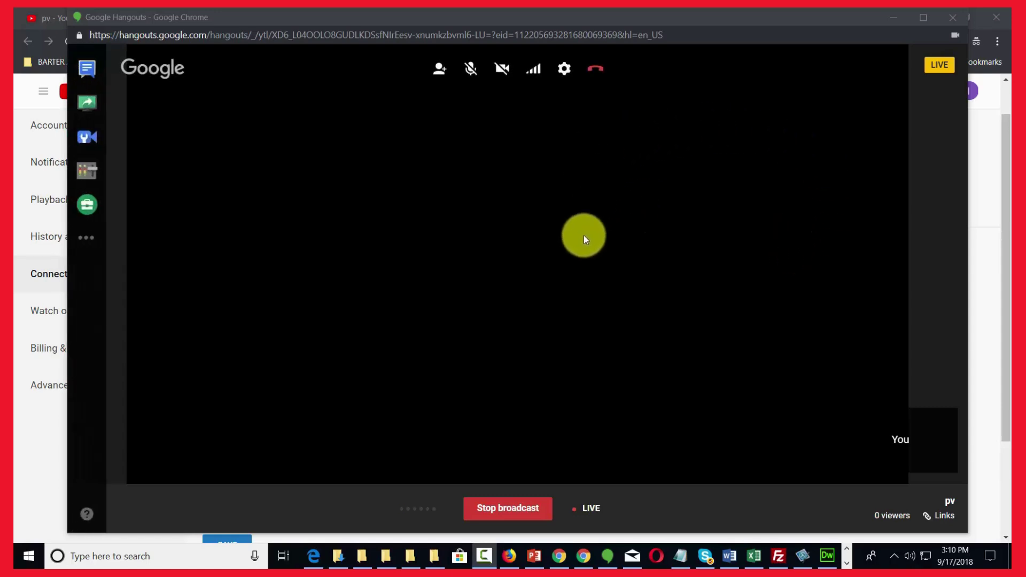
left_click(942, 517)
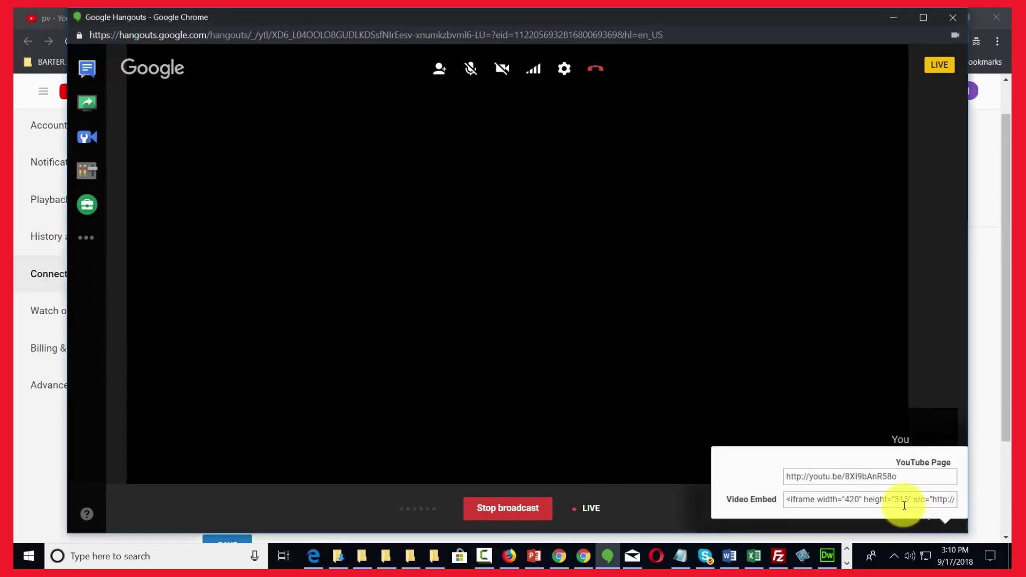
left_click(910, 477)
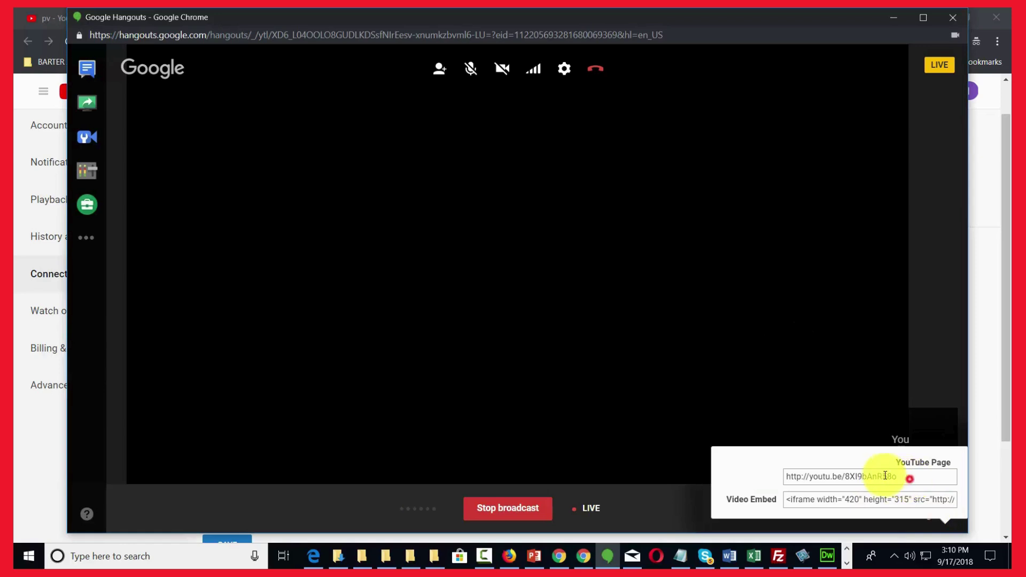
right_click(793, 476)
left_click(813, 419)
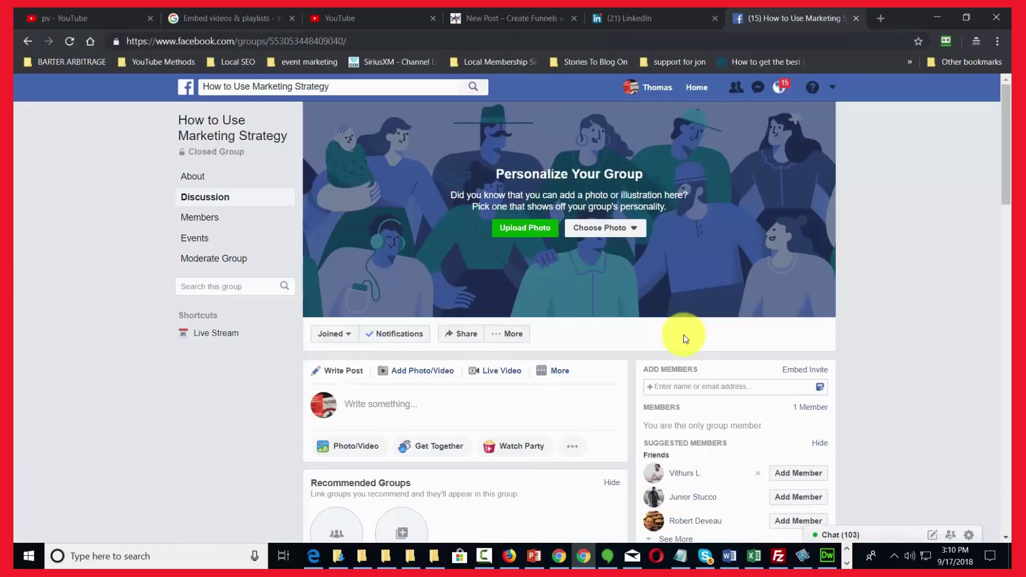
Create a Live Event Stream event for the How to Use Marketing Strategy group, occurring once from 3:10 PM to 6:10 PM on 9/20/2018.
key("F11")
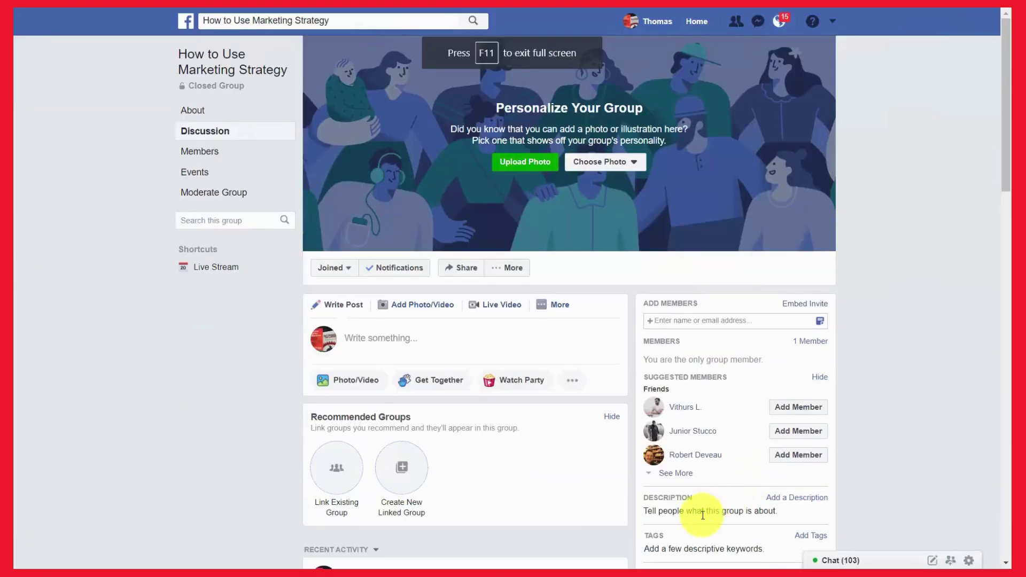
left_click(557, 305)
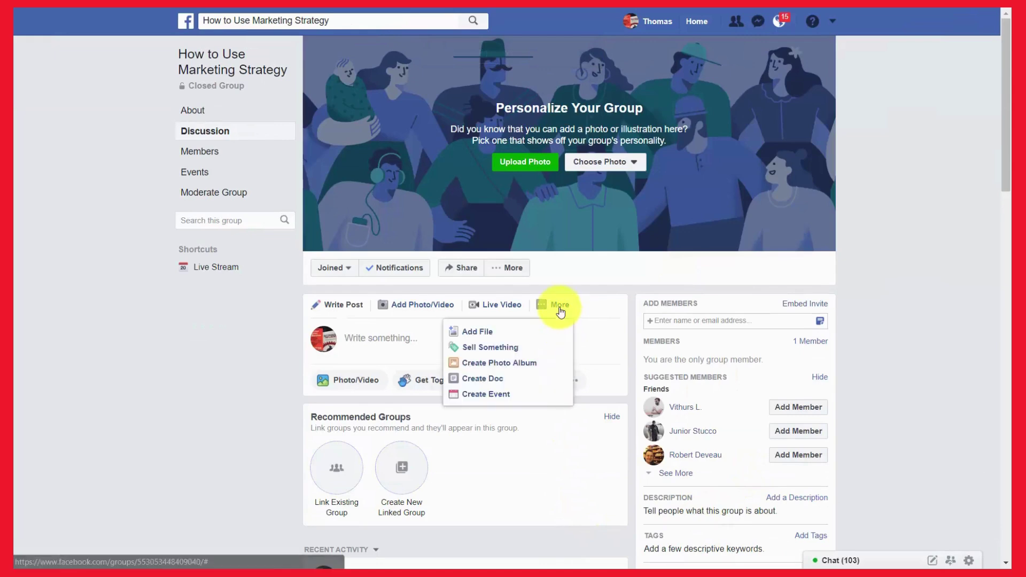
left_click(488, 394)
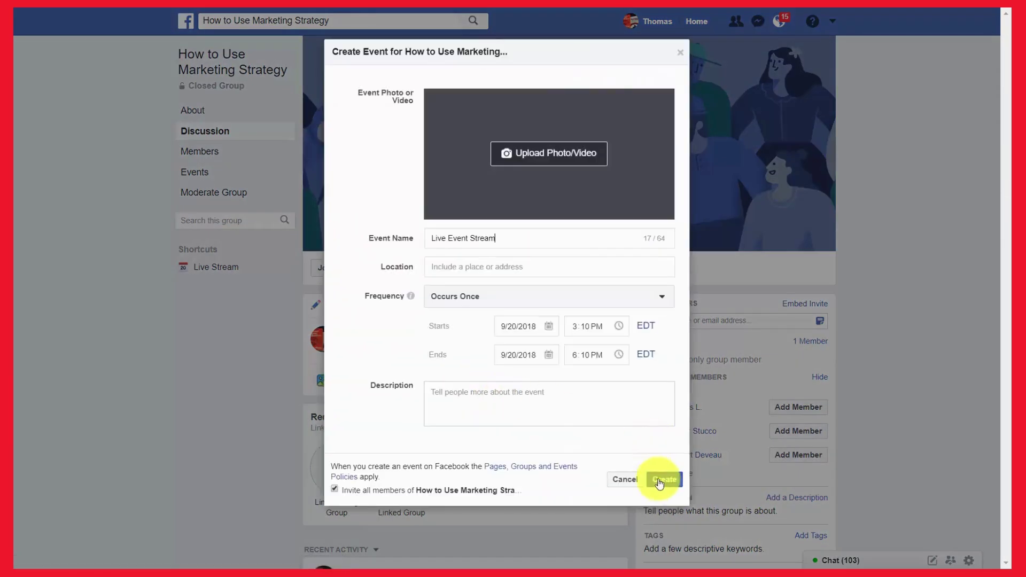
left_click(659, 482)
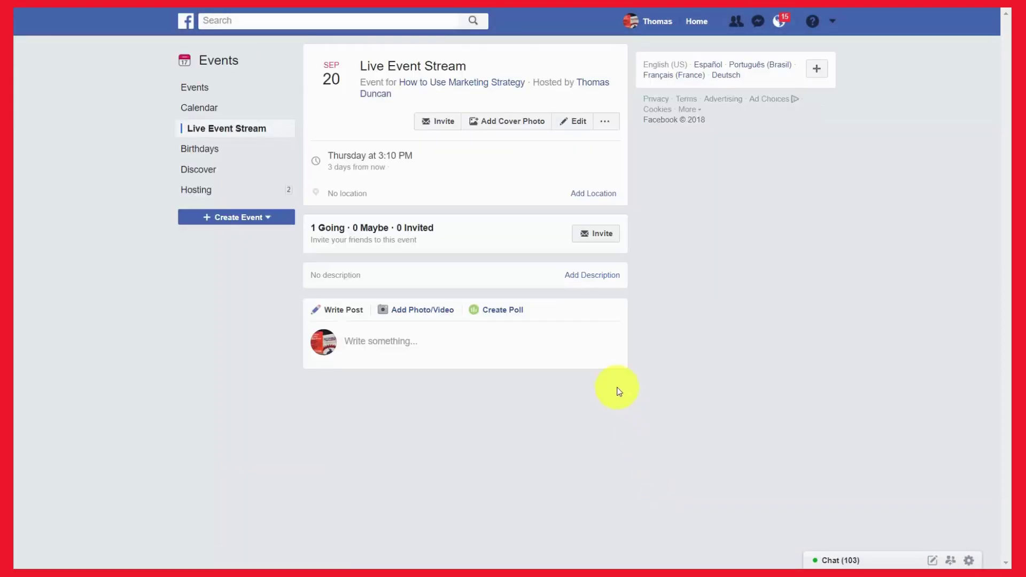
Comment on the new Live Event Stream event in the group discussion with the copied broadcast link and open its video preview.
left_click(452, 82)
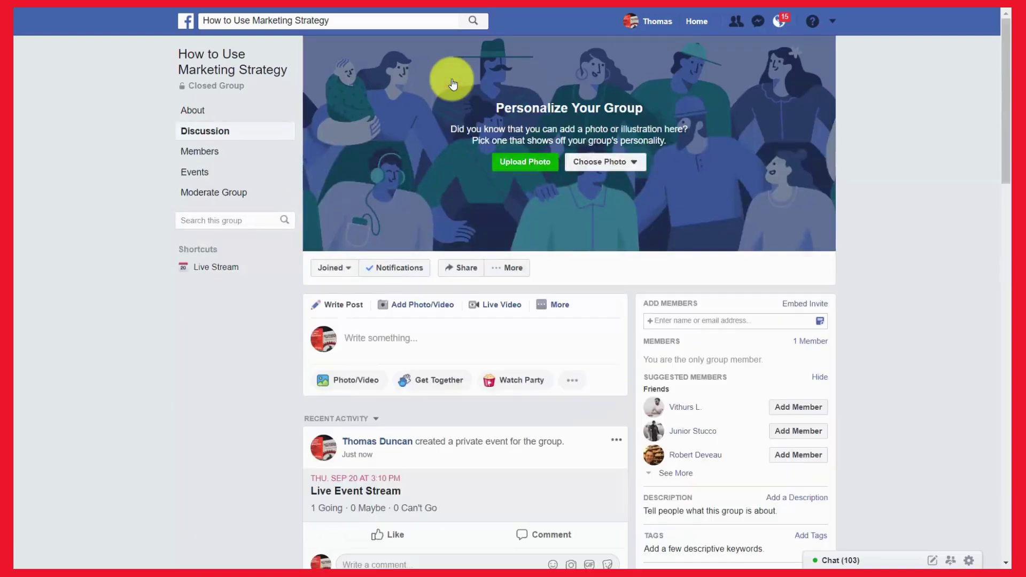
scroll(498, 185, "down", 4)
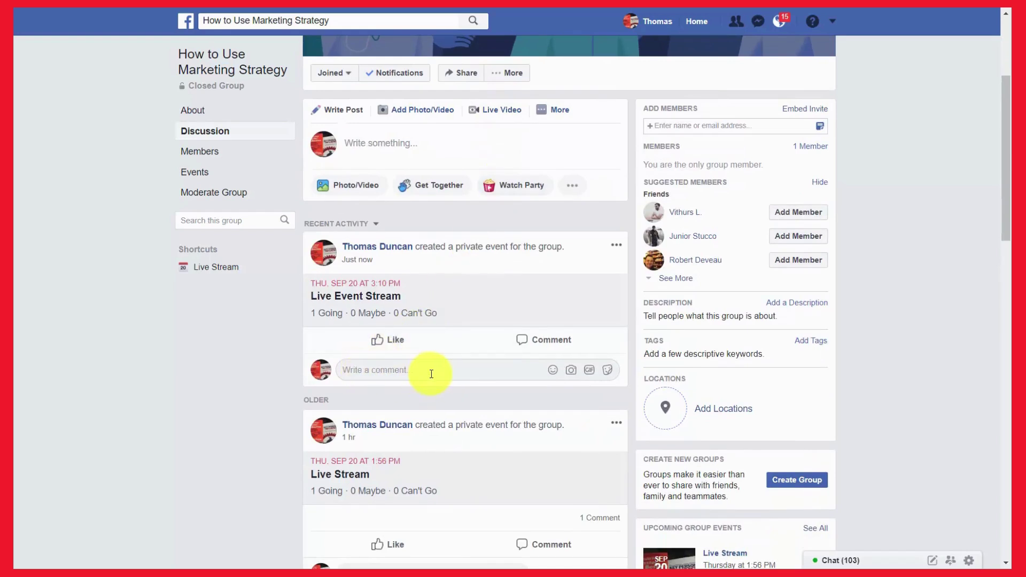
left_click(390, 370)
right_click(390, 371)
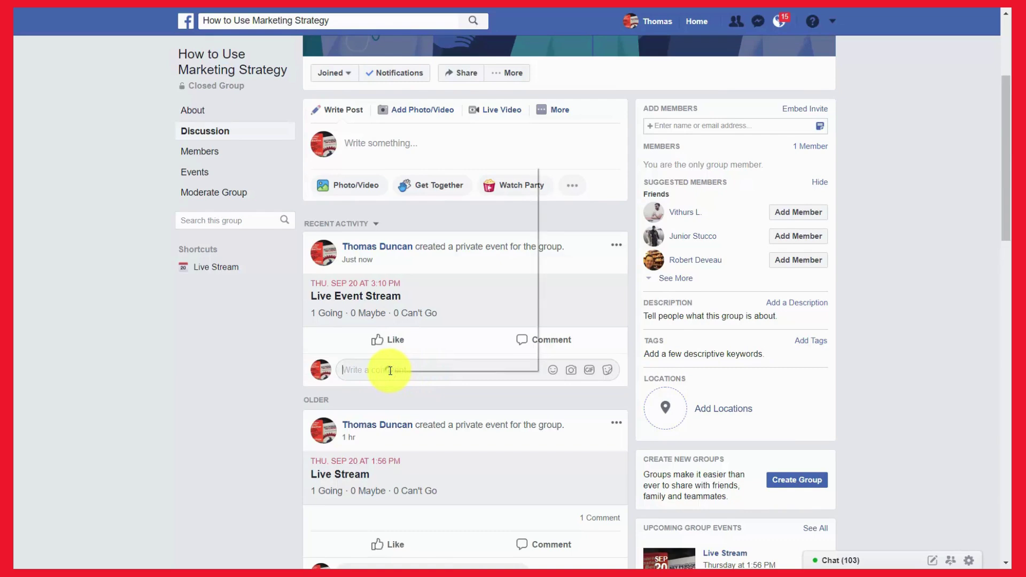
left_click(425, 274)
key("Return")
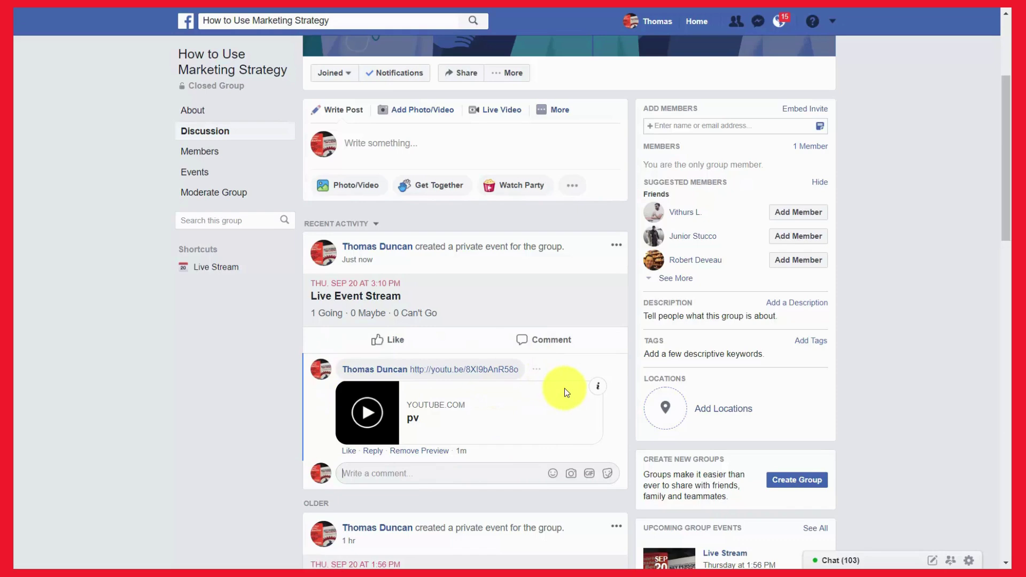
left_click(370, 413)
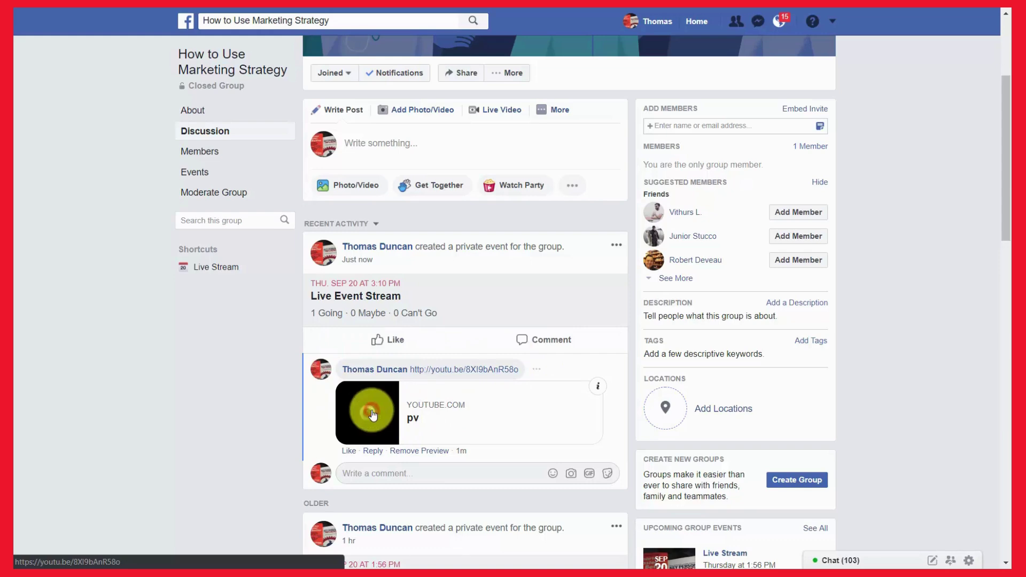
scroll(479, 417, "down", 1)
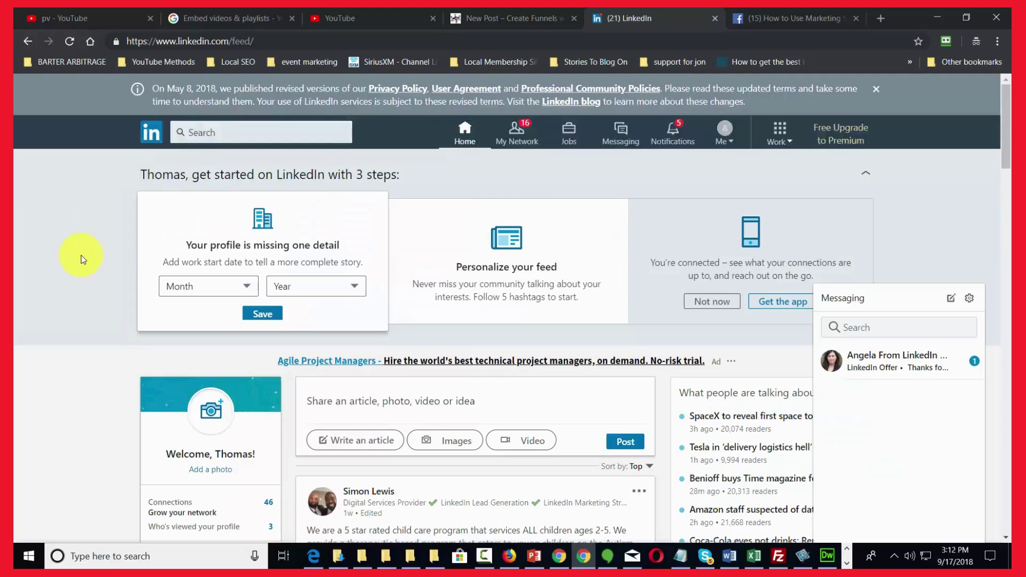
scroll(453, 385, "down", 2)
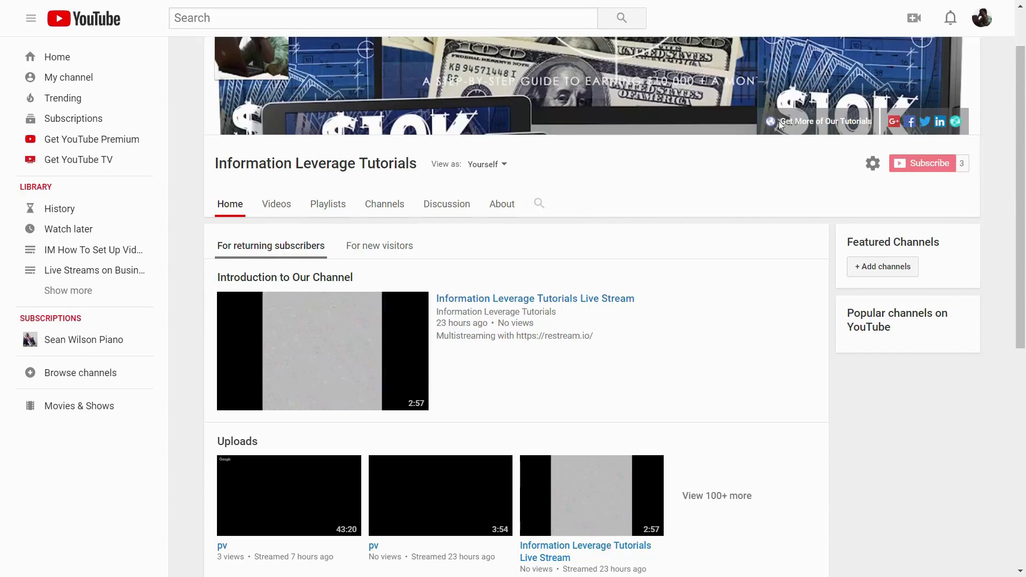
Show the channel home section for new visitors, and review the channel's Status and features down to the Custom URL entry.
left_click(388, 247)
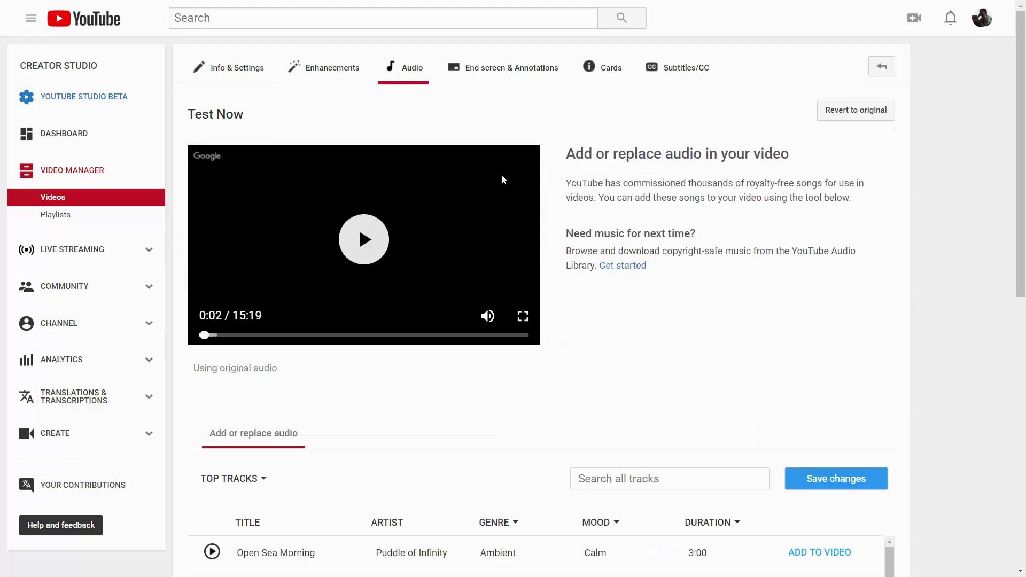
left_click(88, 288)
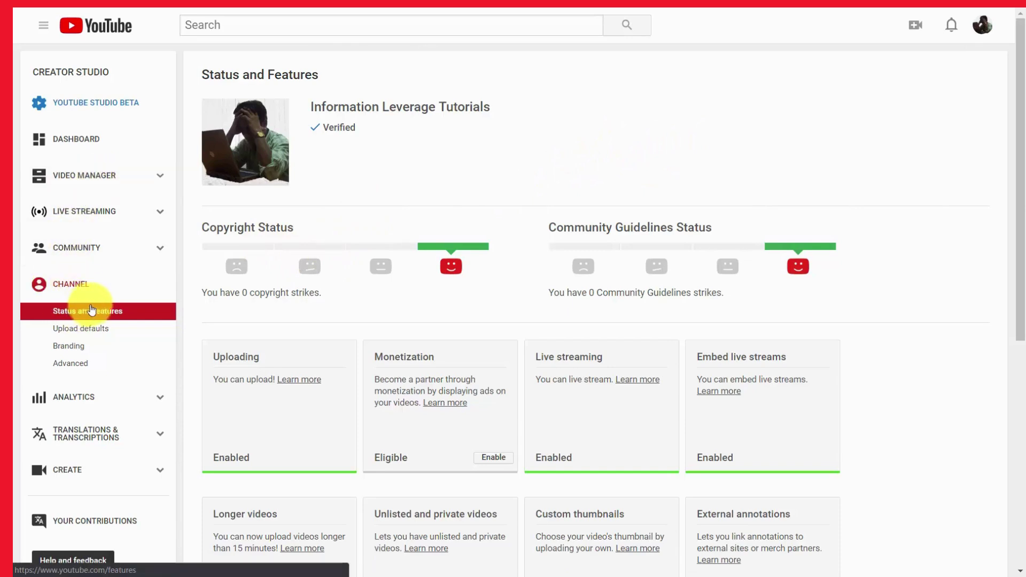
left_click(863, 265)
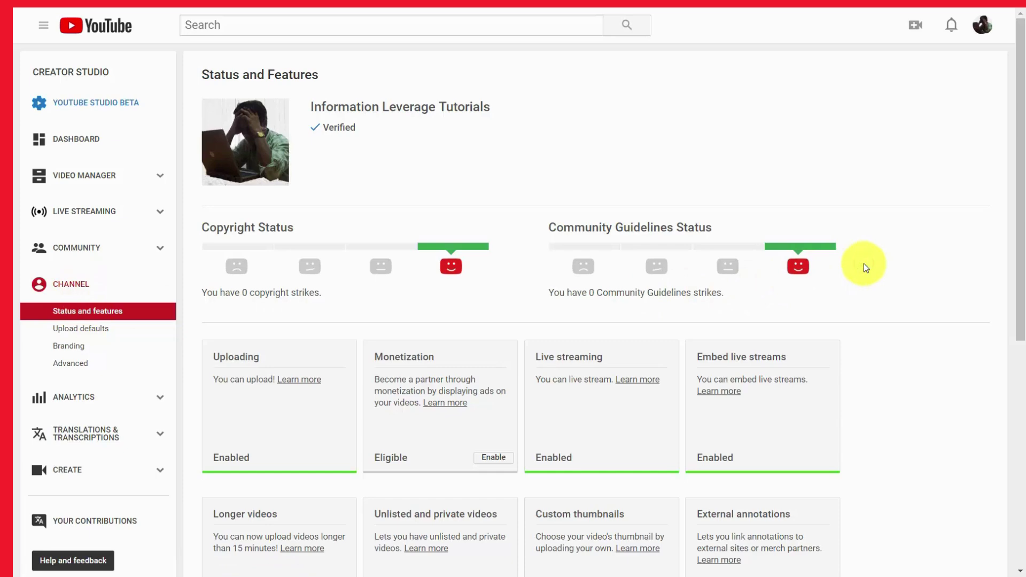
scroll(863, 264, "down", 7)
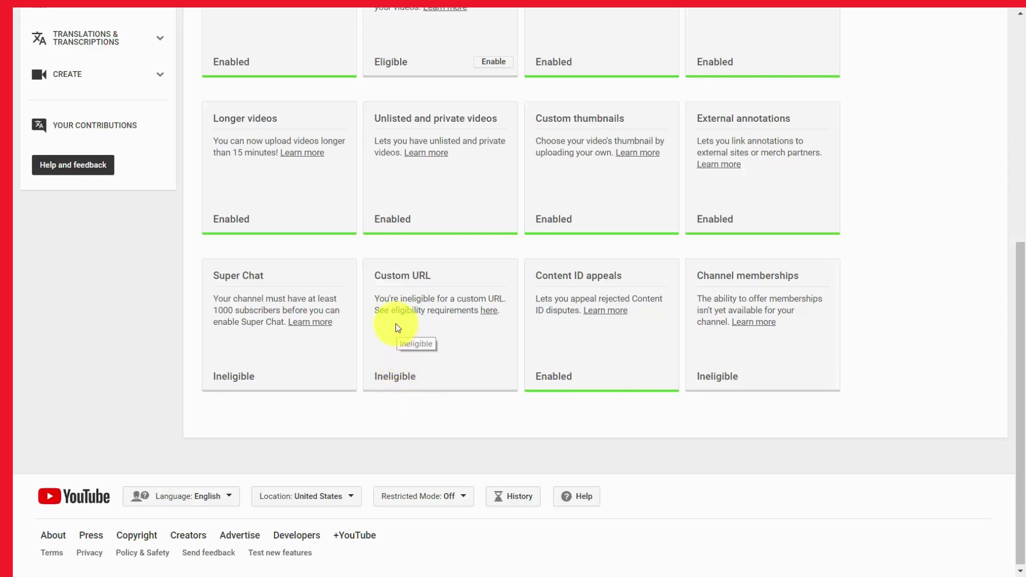
Open the help article on custom channel URLs and read its general eligibility requirements.
left_click(486, 316)
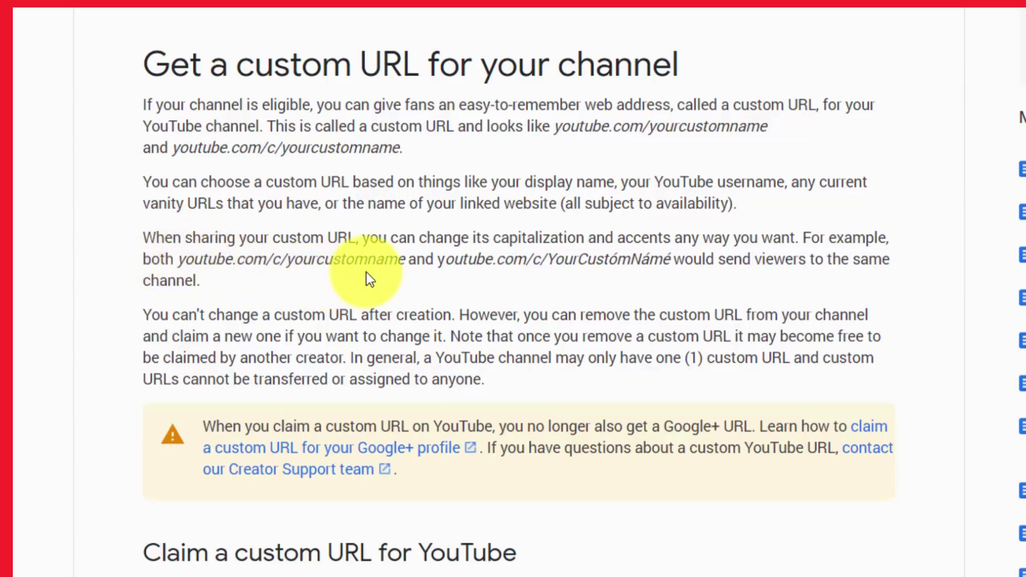
scroll(366, 273, "down", 7)
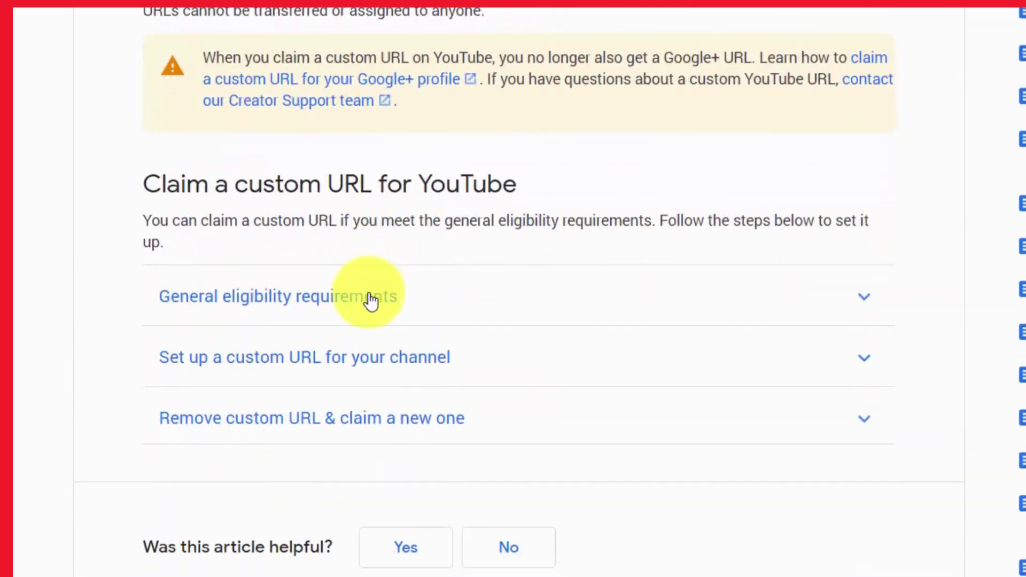
left_click(372, 297)
scroll(549, 283, "down", 2)
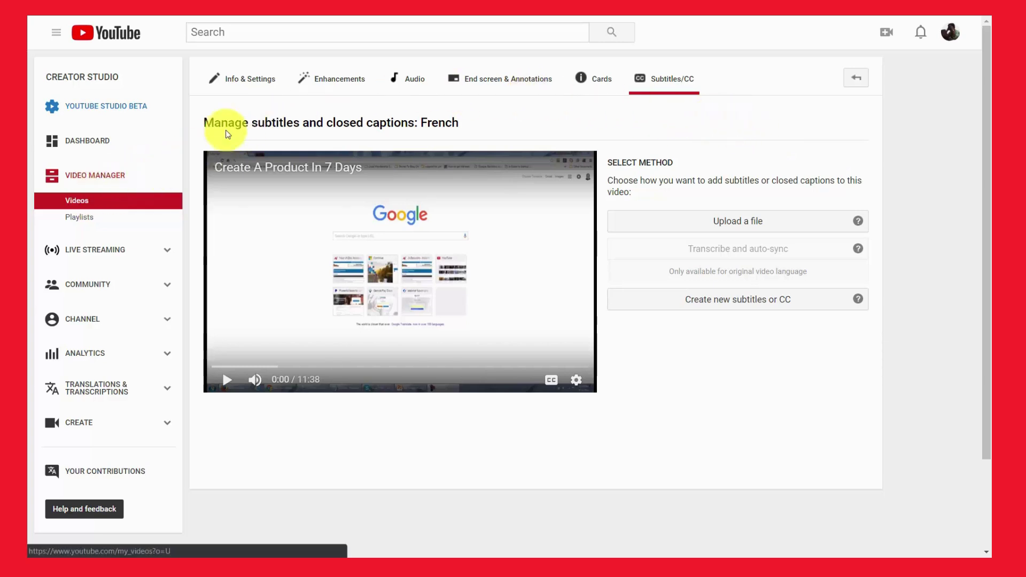
Open the audio options of Create A Product In 7 Days and pause the video preview.
left_click(412, 83)
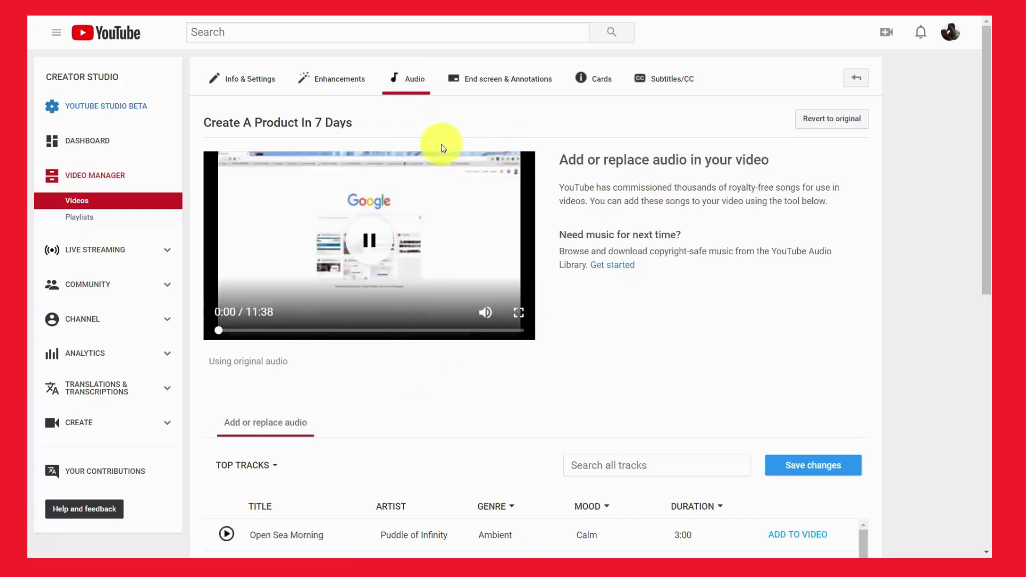
left_click(372, 243)
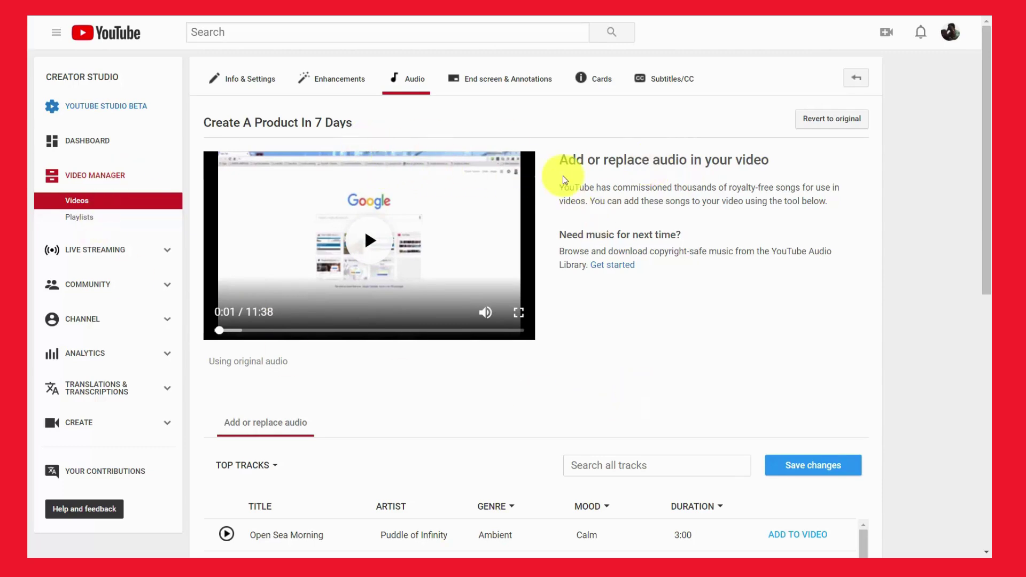
Look through the top tracks offered for Create A Product In 7 Days and the jazz search results for the pv video.
scroll(579, 176, "down", 2)
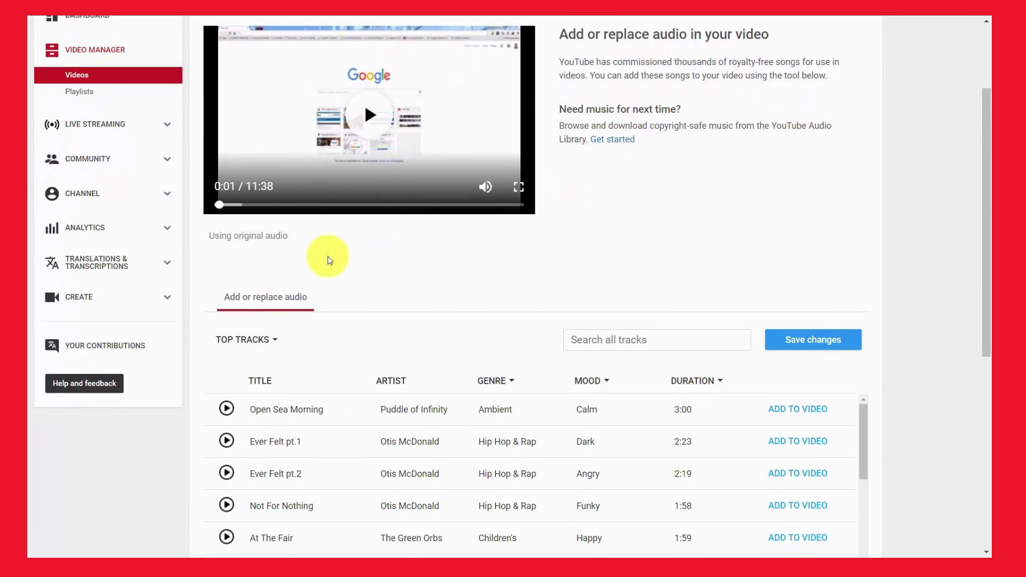
scroll(470, 258, "down", 3)
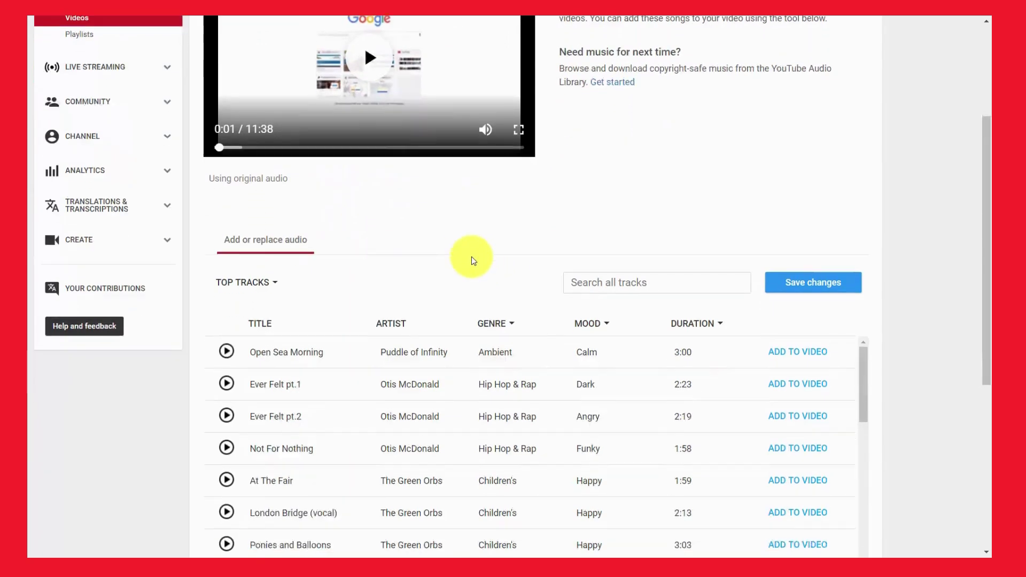
scroll(470, 187, "down", 2)
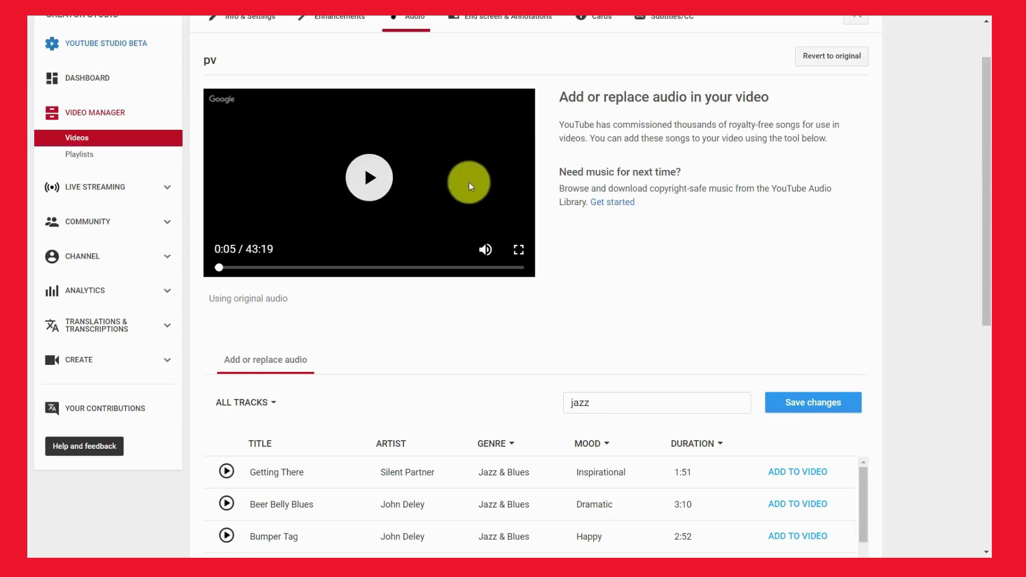
scroll(470, 186, "up", 2)
scroll(468, 183, "down", 5)
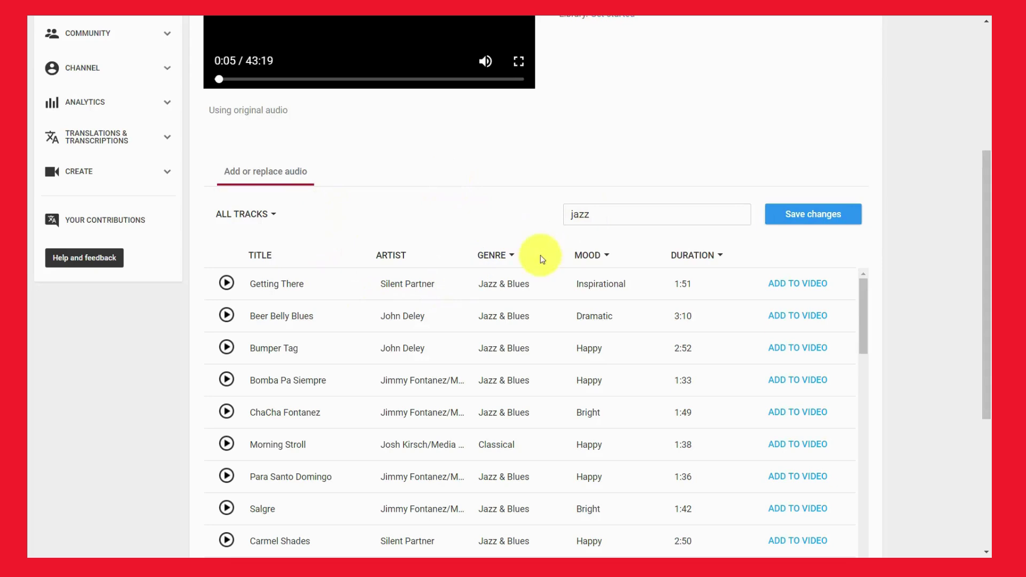
scroll(494, 351, "down", 2)
scroll(587, 344, "up", 2)
scroll(597, 332, "up", 1)
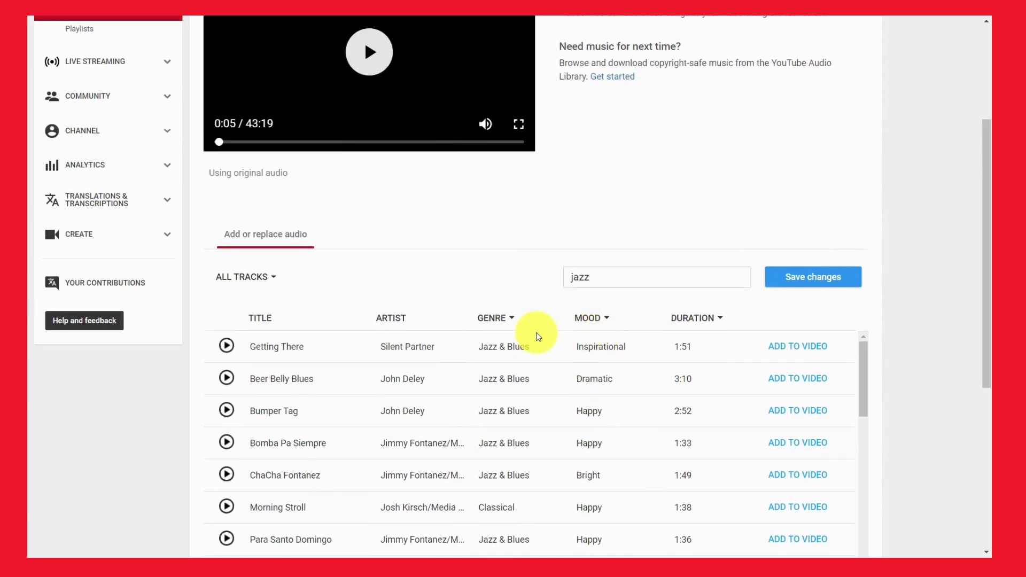
scroll(528, 334, "down", 1)
scroll(529, 334, "up", 1)
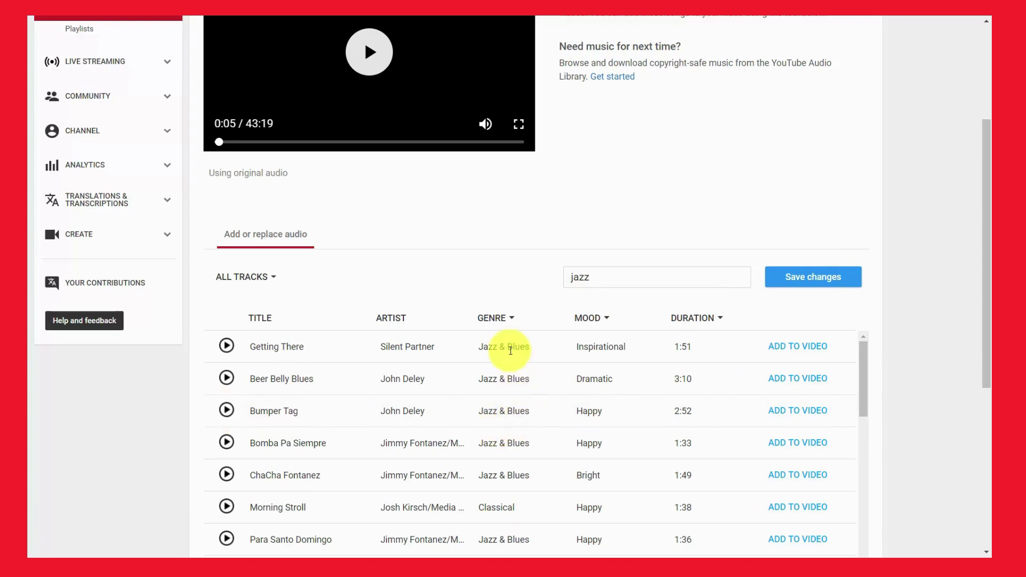
Filter the jazz results by the Jazz & Blues genre and look through the listed tracks.
left_click(505, 323)
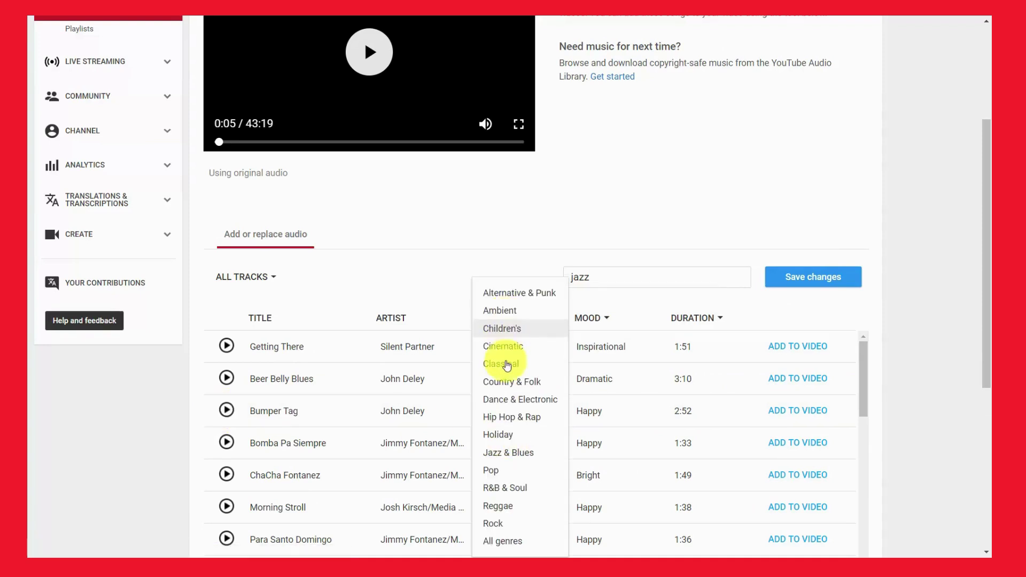
left_click(508, 451)
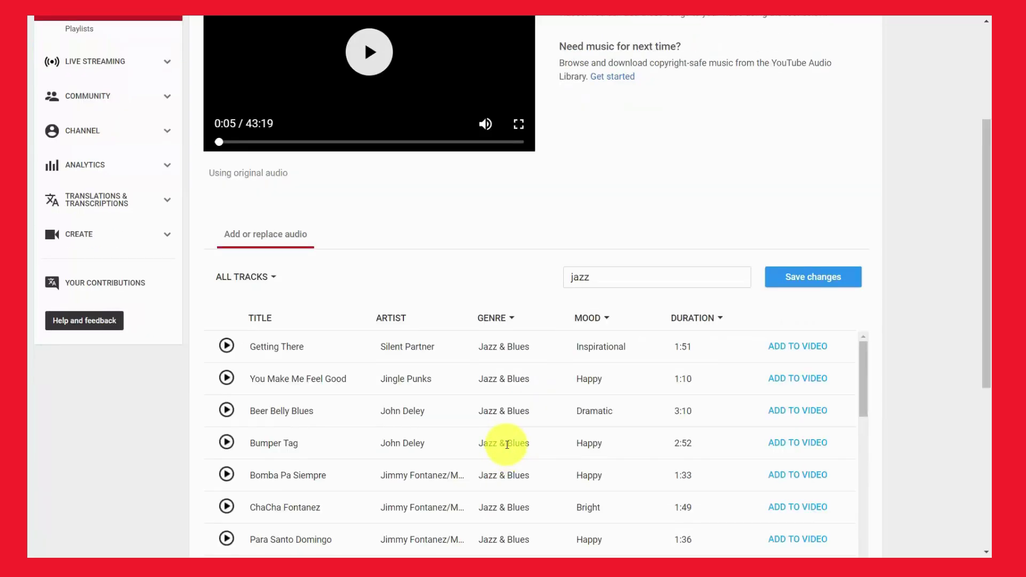
scroll(505, 437, "down", 3)
scroll(514, 432, "up", 2)
scroll(908, 387, "down", 3)
scroll(623, 359, "up", 2)
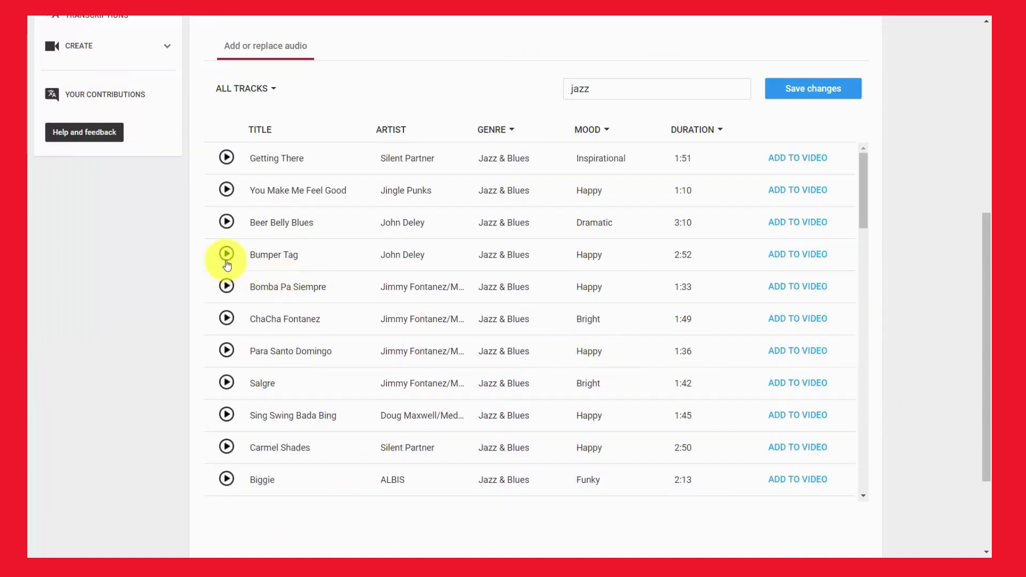
scroll(297, 300, "up", 5)
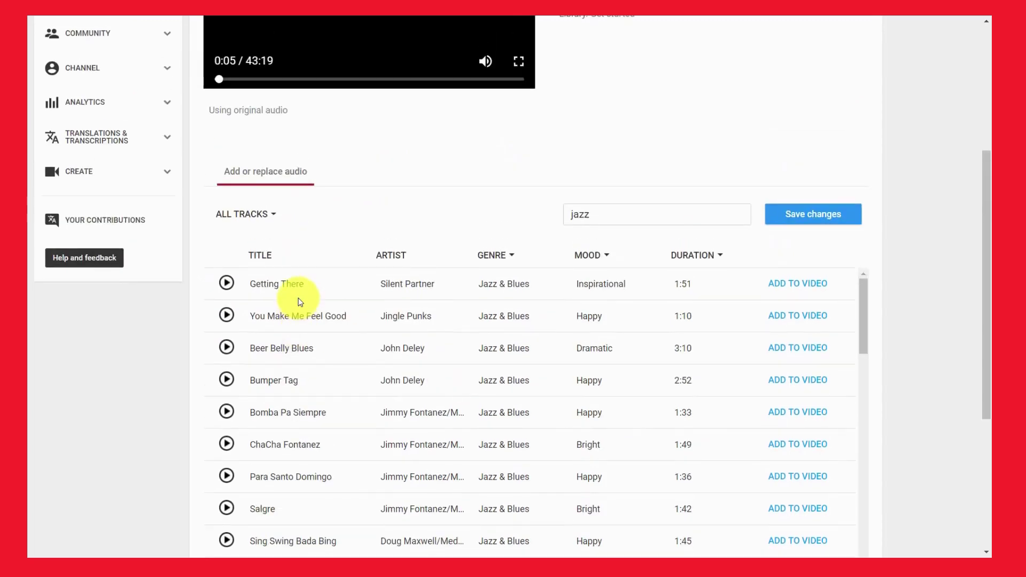
scroll(298, 300, "down", 1)
scroll(298, 298, "up", 1)
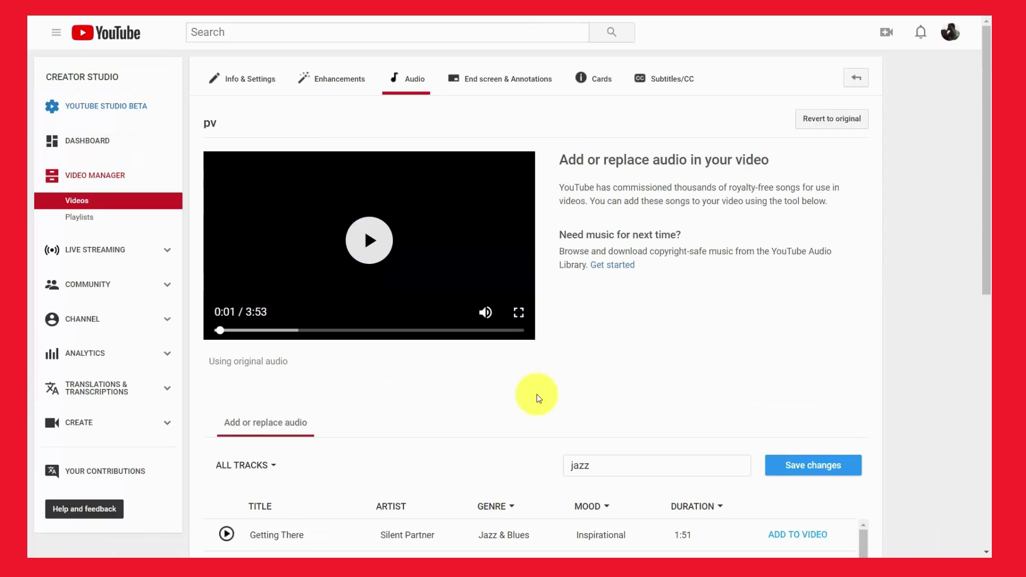
Add the track Getting There by Silent Partner to the pv video and move it to start at about 2:02.
scroll(538, 397, "down", 1)
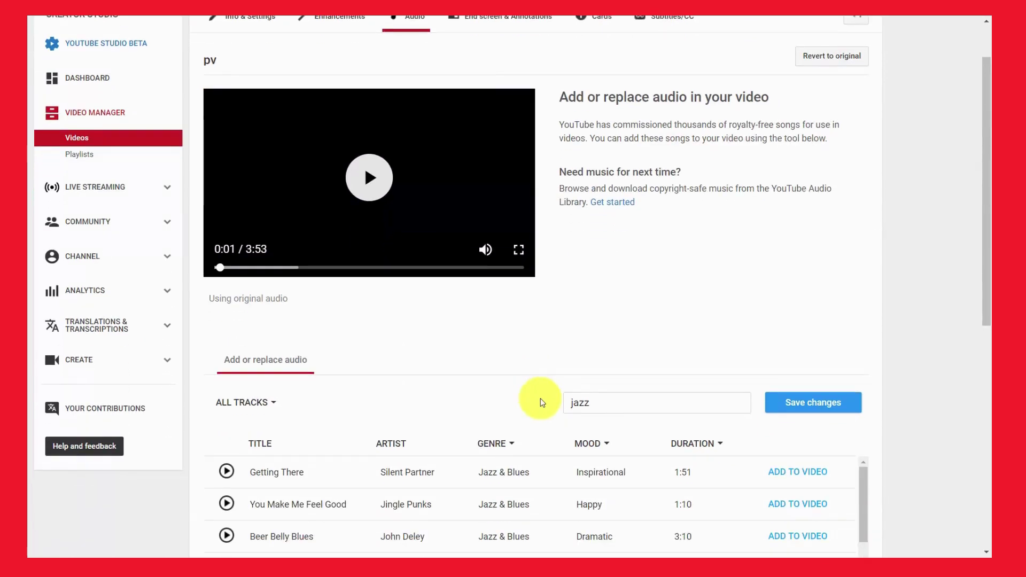
left_click(791, 473)
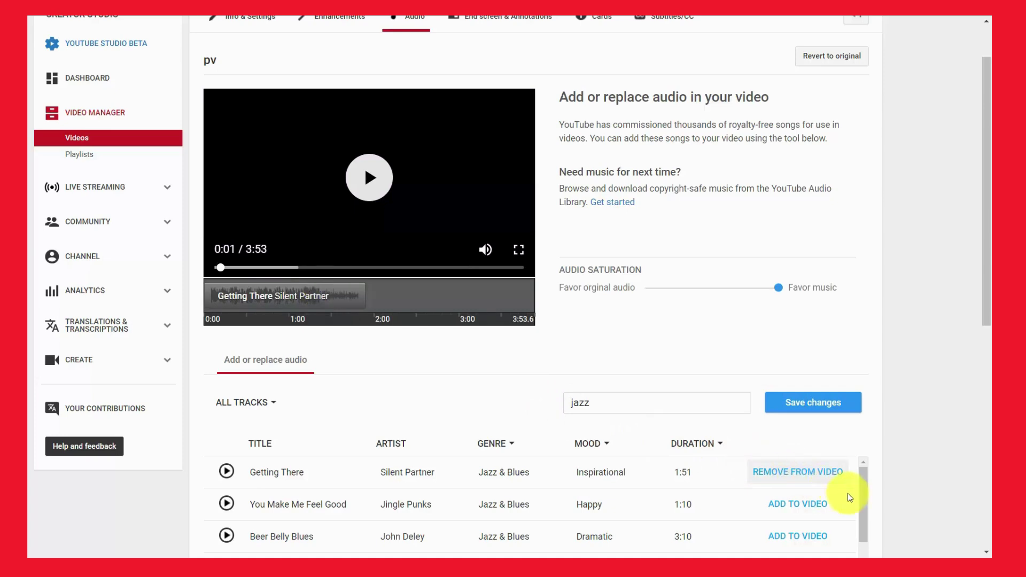
left_click_drag(273, 289, 459, 298)
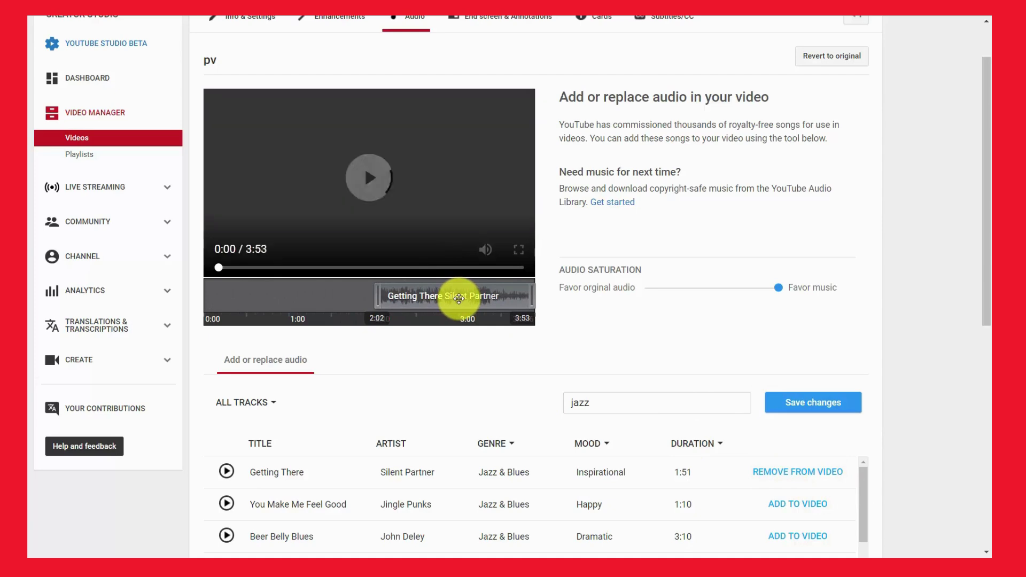
left_click(353, 172)
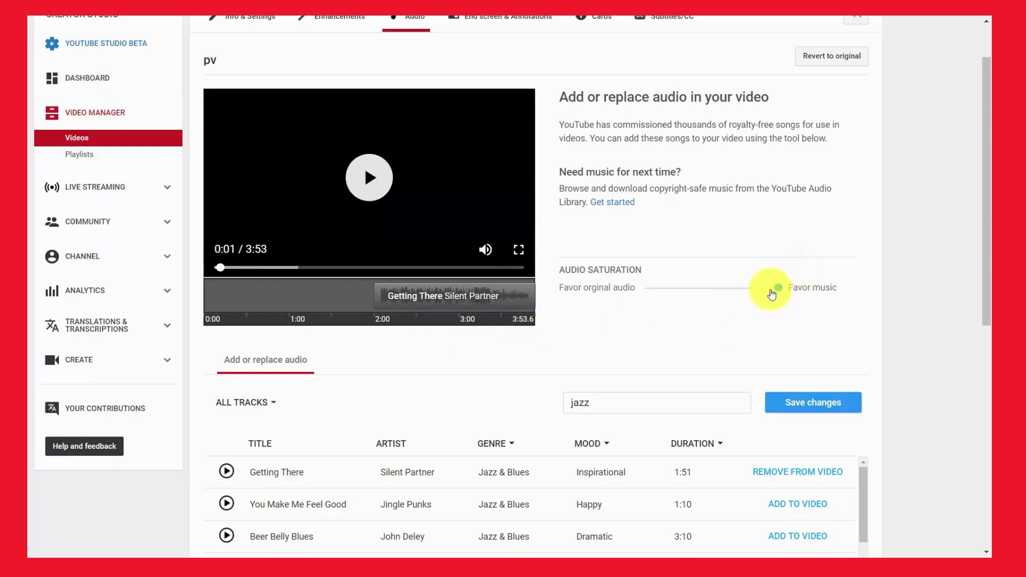
Set the audio saturation fully towards the original audio and save the audio changes.
left_click_drag(779, 288, 640, 294)
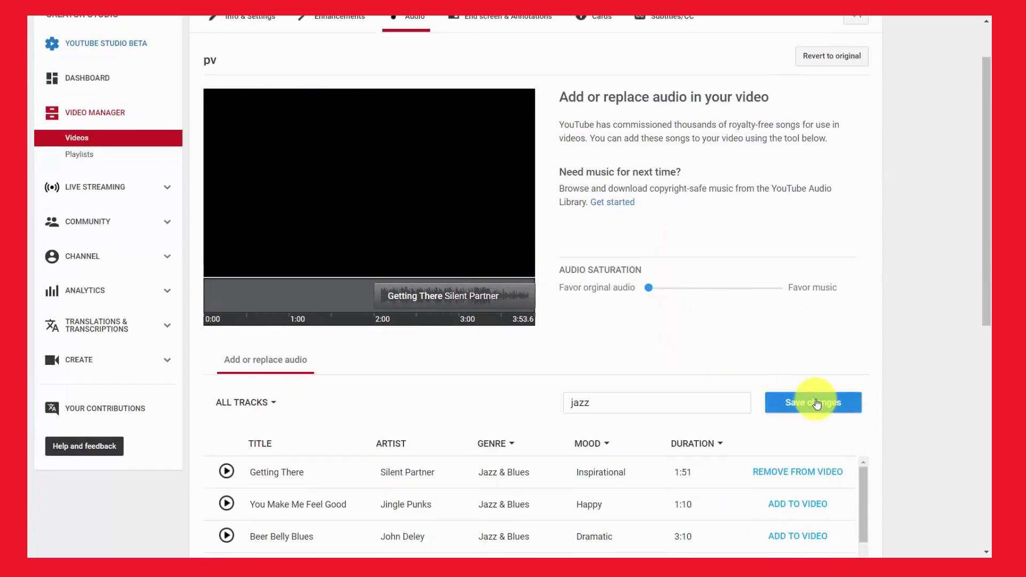
left_click(813, 403)
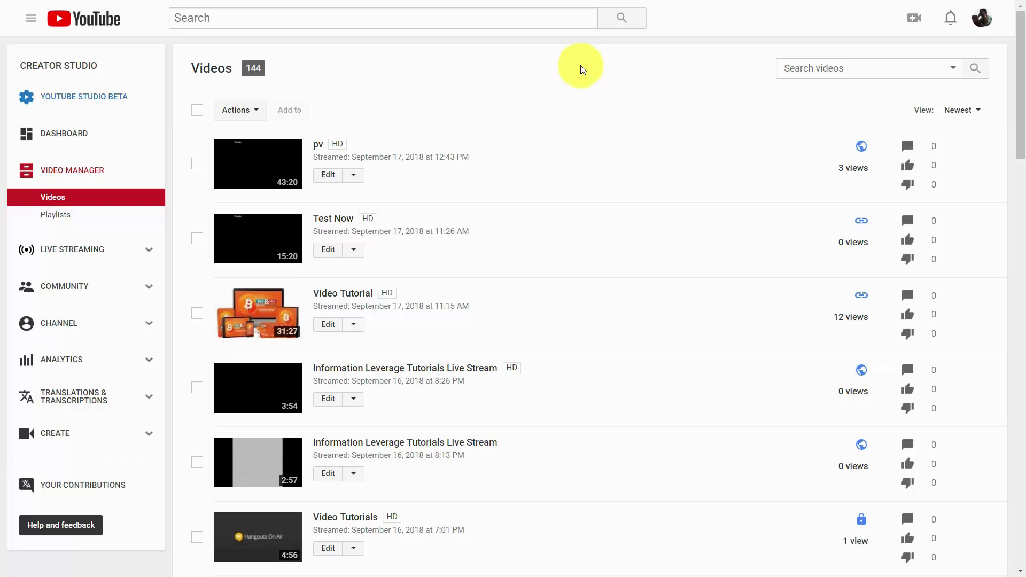
View the channel's subscribers sorted by Most popular and return to the community comments page.
left_click(55, 289)
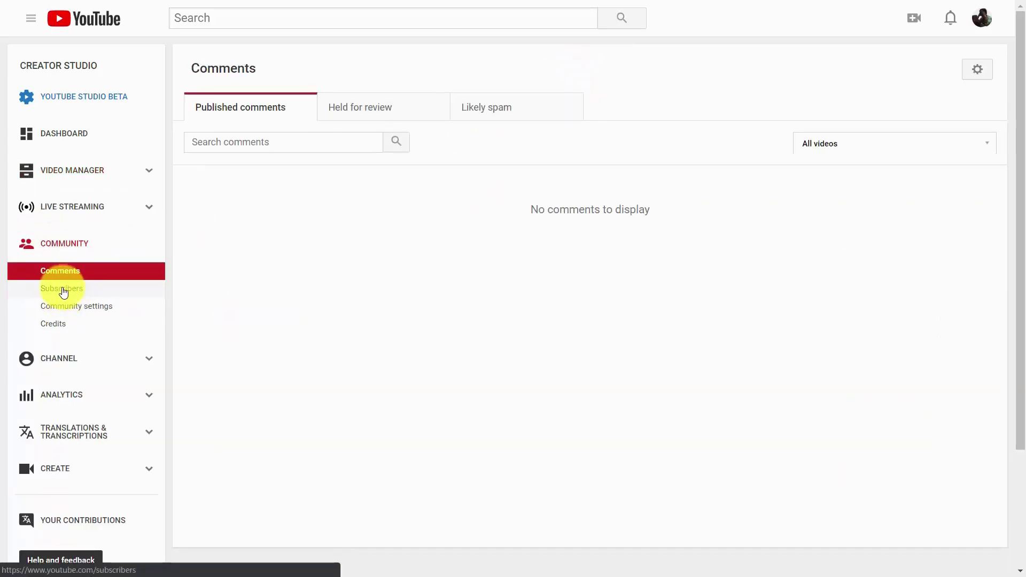
left_click(73, 293)
scroll(606, 26, "down", 1)
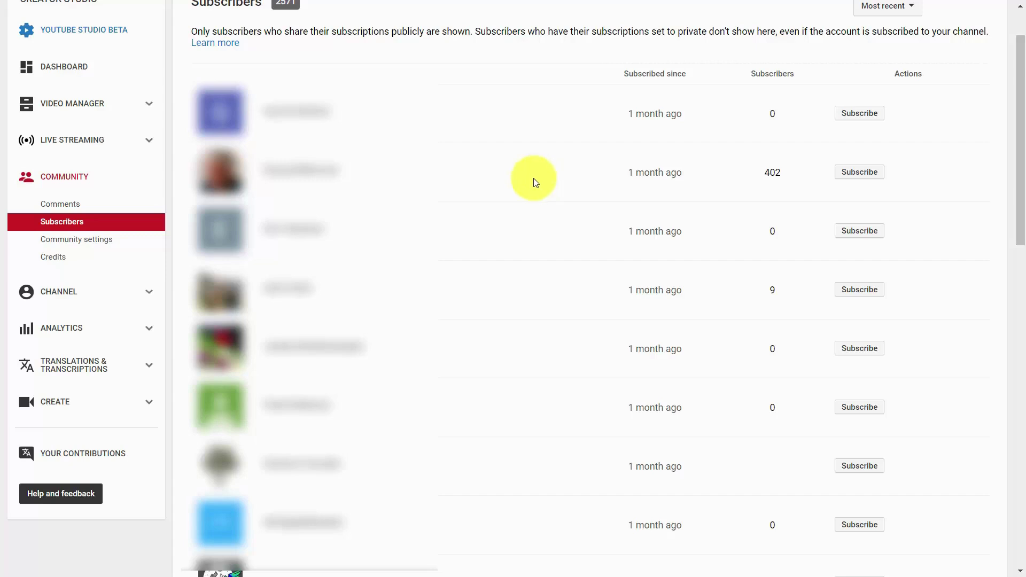
left_click(911, 11)
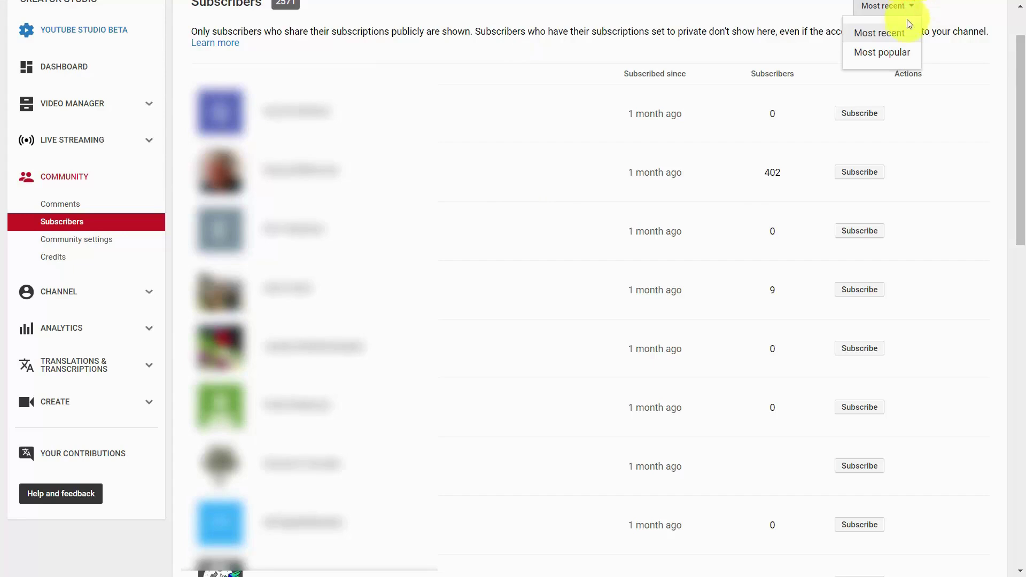
left_click(901, 53)
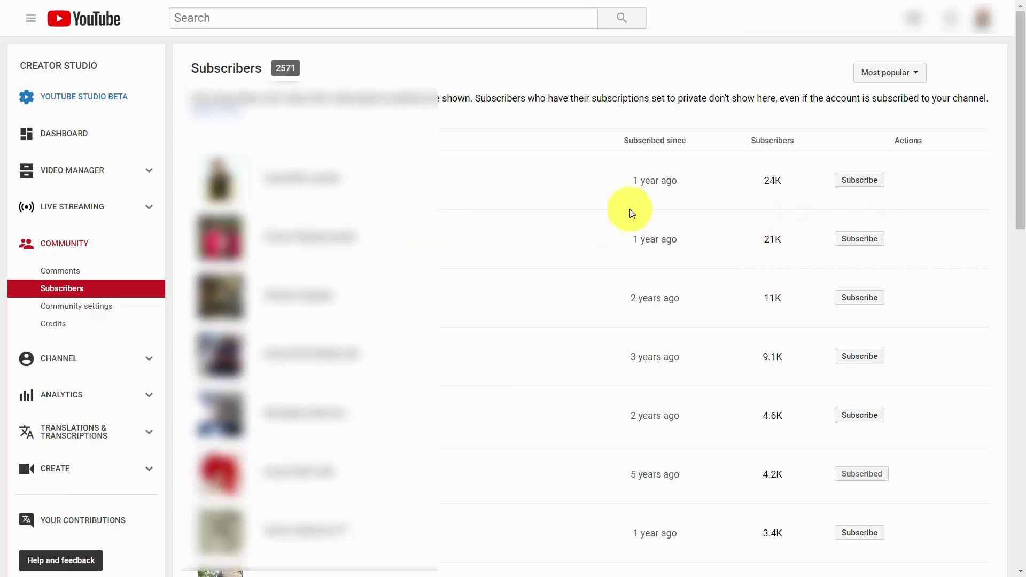
mouse_move(859, 179)
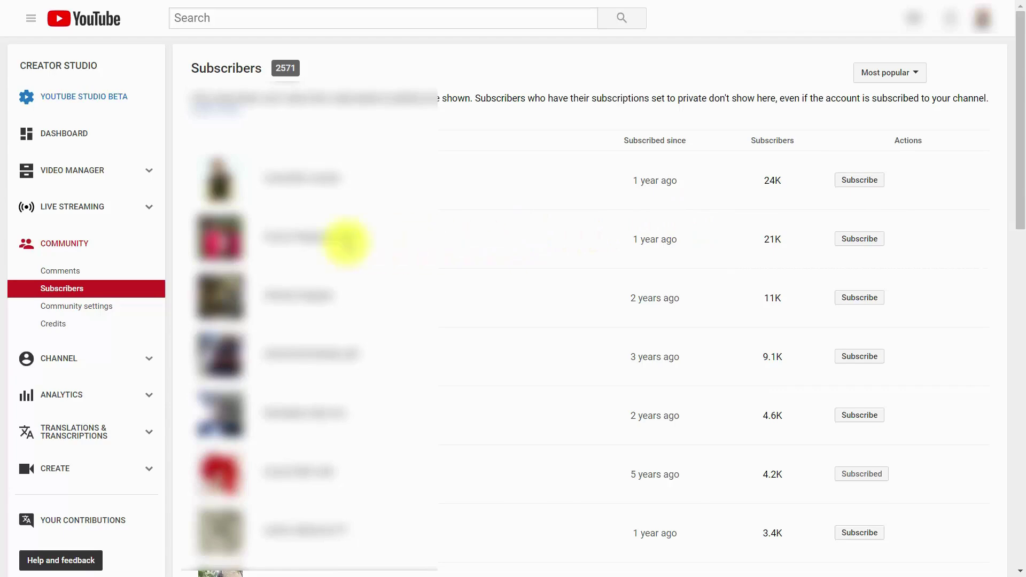
key("alt+Left")
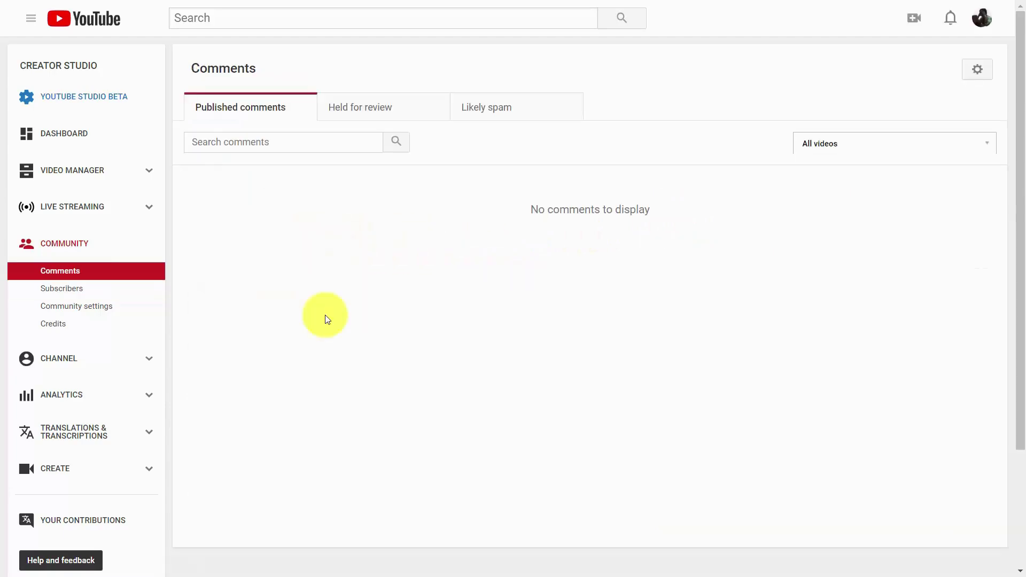